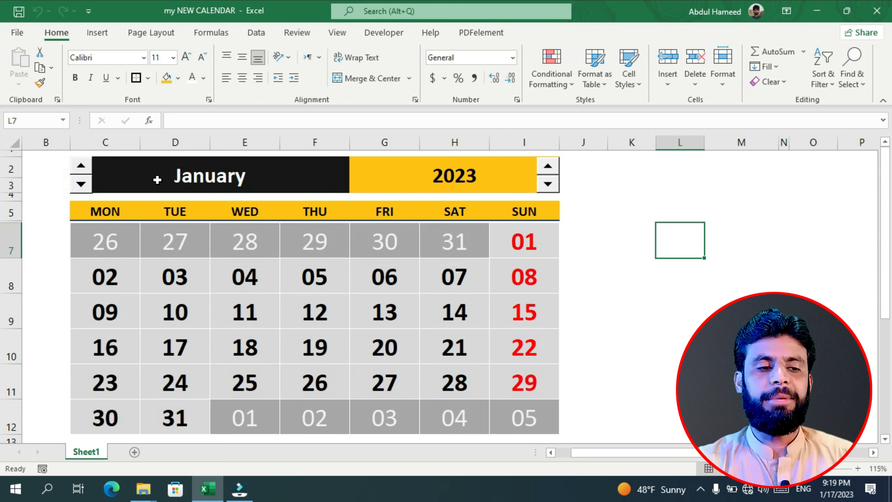
Test the finished calendar's month and year spinners, stepping forward to February 2025 and back to January 2023
click(80, 167)
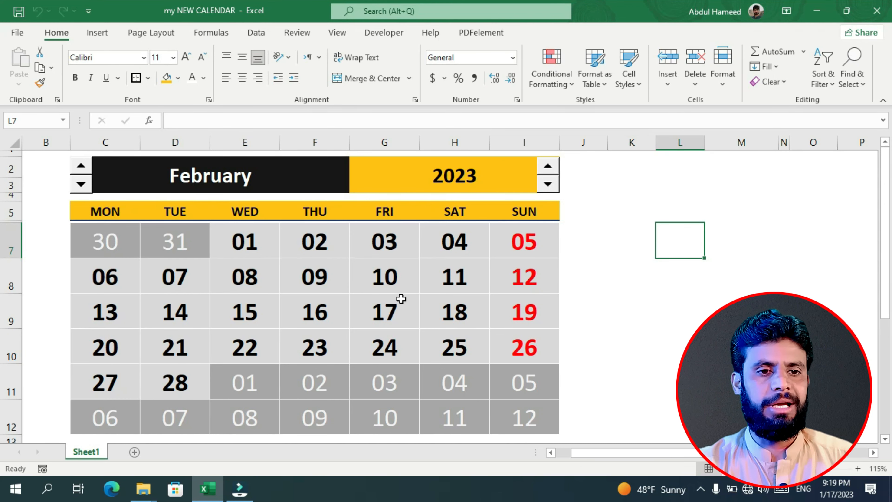
click(548, 166)
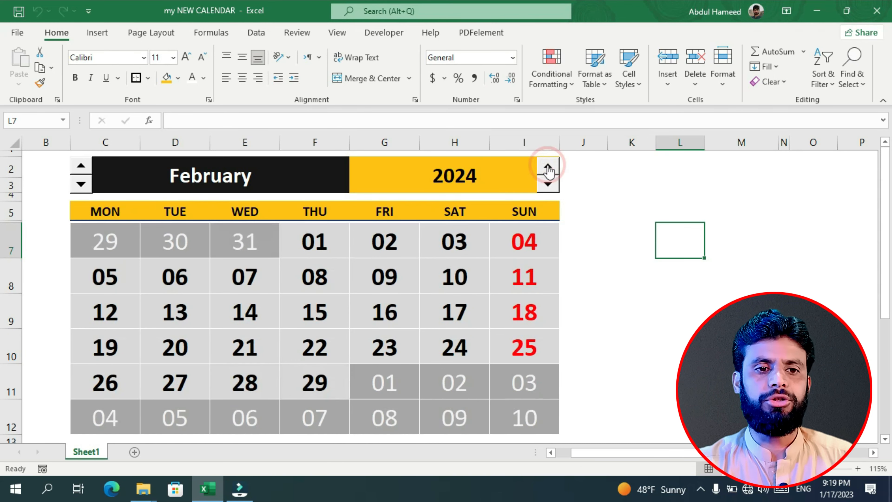
click(549, 165)
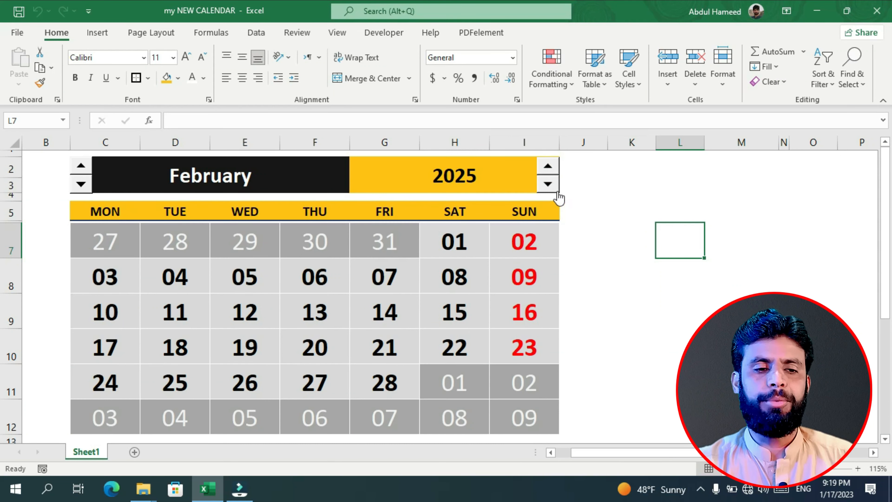
click(558, 184)
click(558, 184)
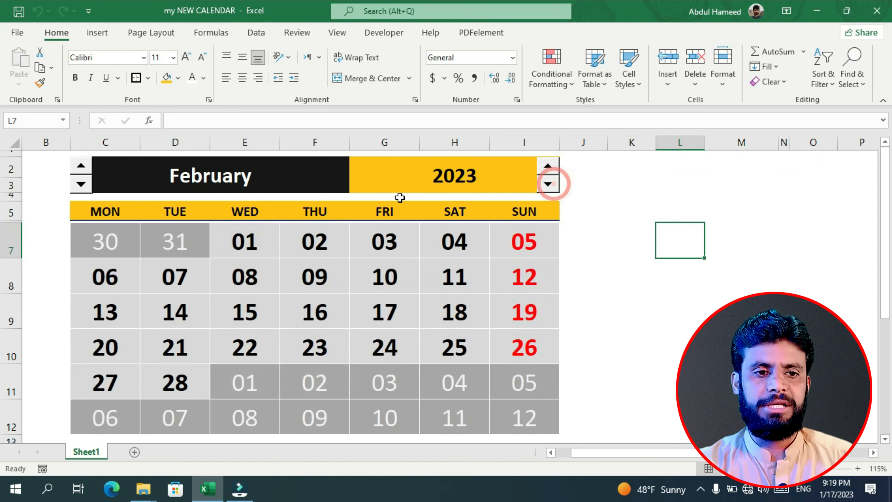
click(78, 190)
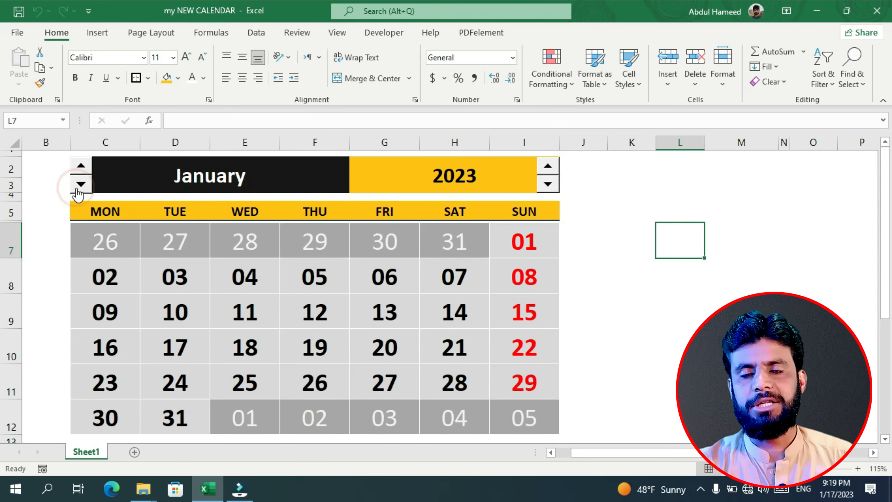
click(77, 190)
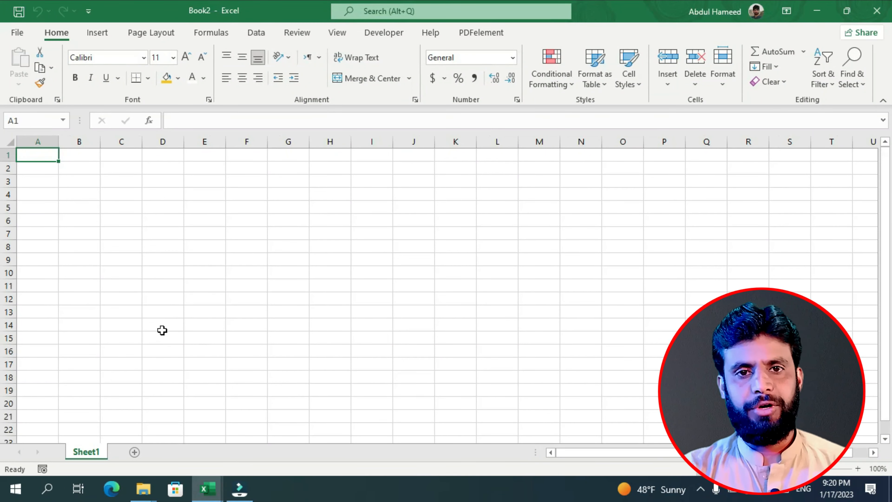
Enter January in L4 of the blank workbook and fill the month names through December down to L15
click(186, 324)
click(498, 194)
click(511, 246)
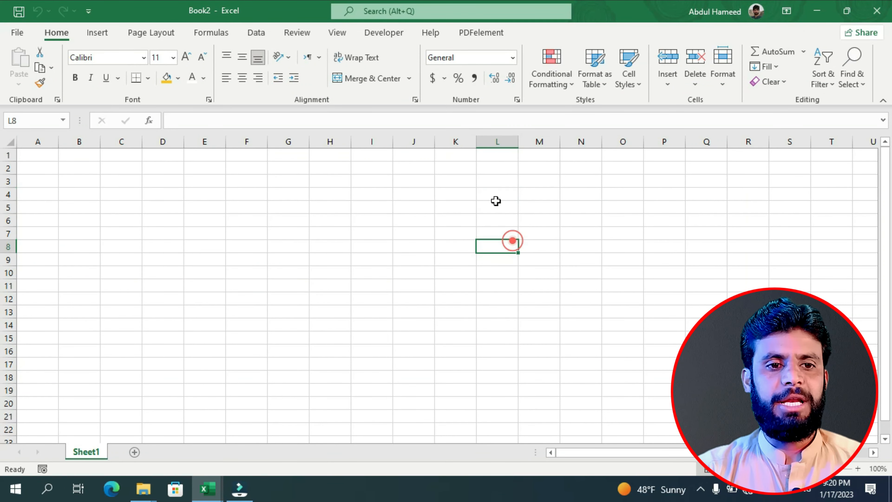
click(494, 194)
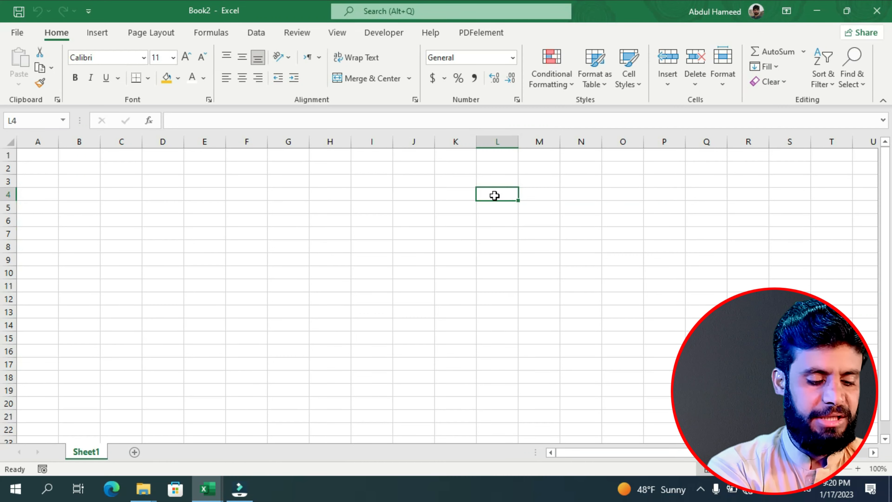
text(January)
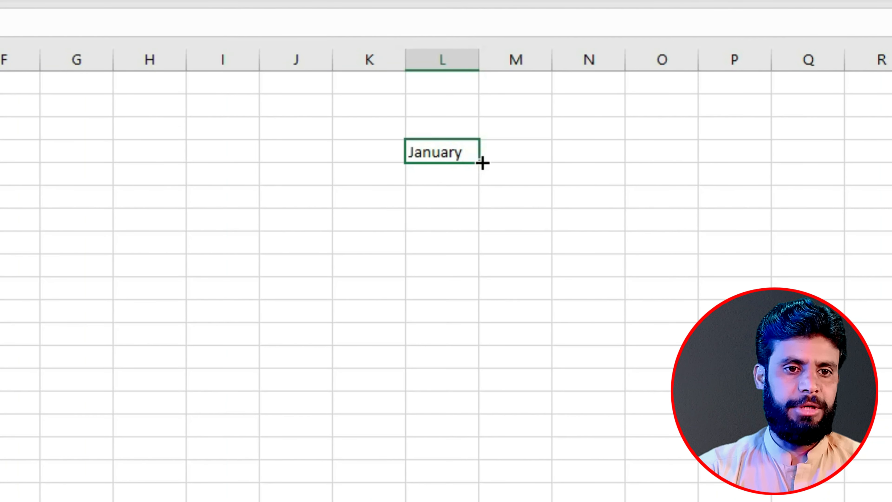
drag(483, 163, 458, 425)
Number the months from 1 to 12 in K4:K15, beside the month names
click(352, 149)
text(1)
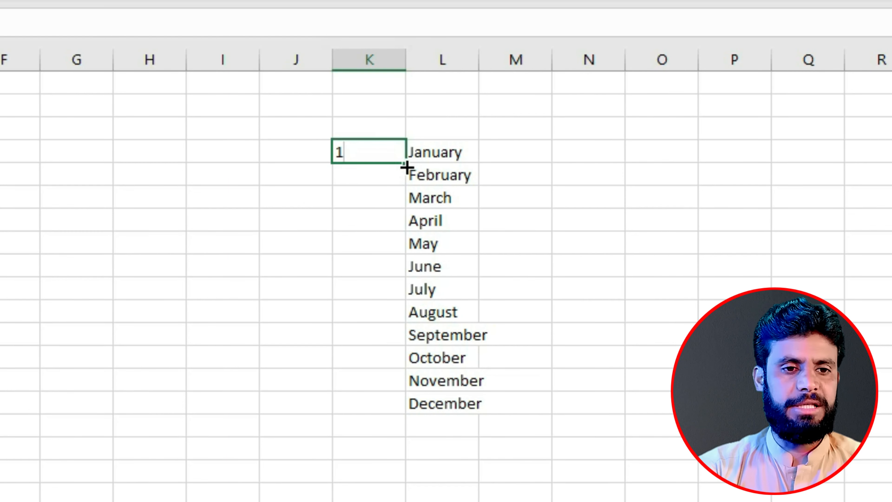
drag(406, 164, 377, 388)
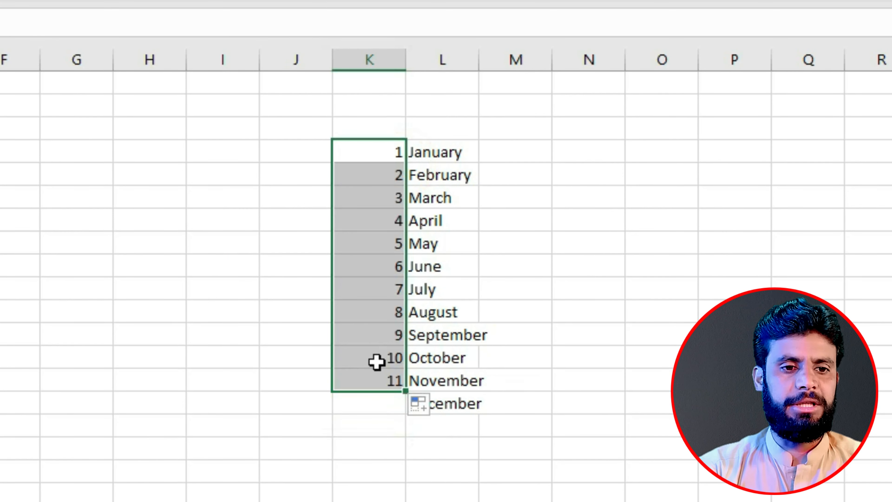
drag(406, 391, 404, 407)
Name the range of month numbers and names K4:L15 as Months
drag(364, 157, 420, 397)
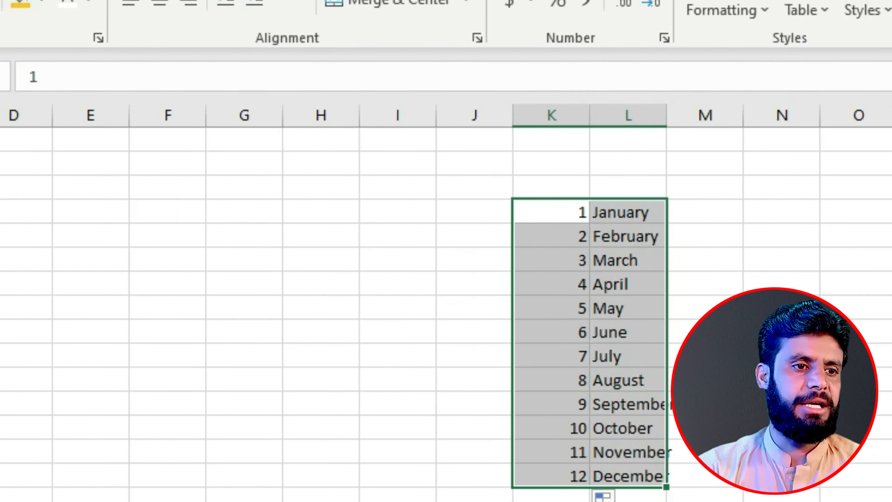
click(51, 185)
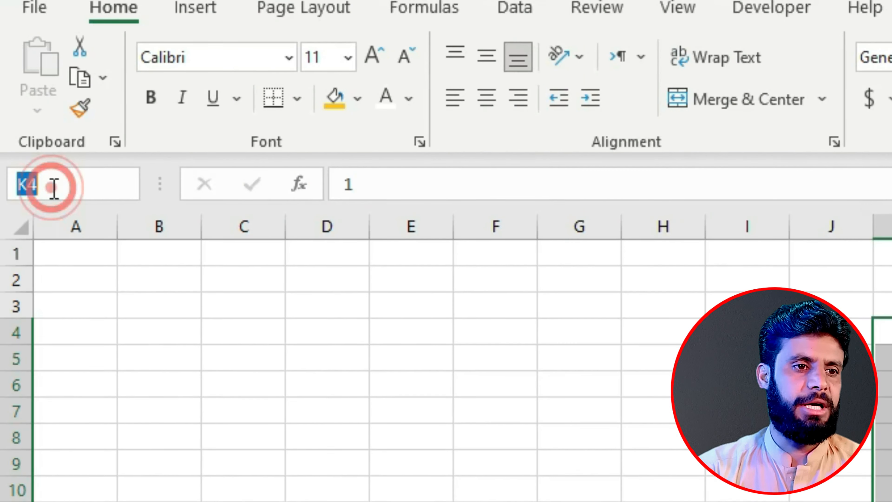
text(Months)
key(Return)
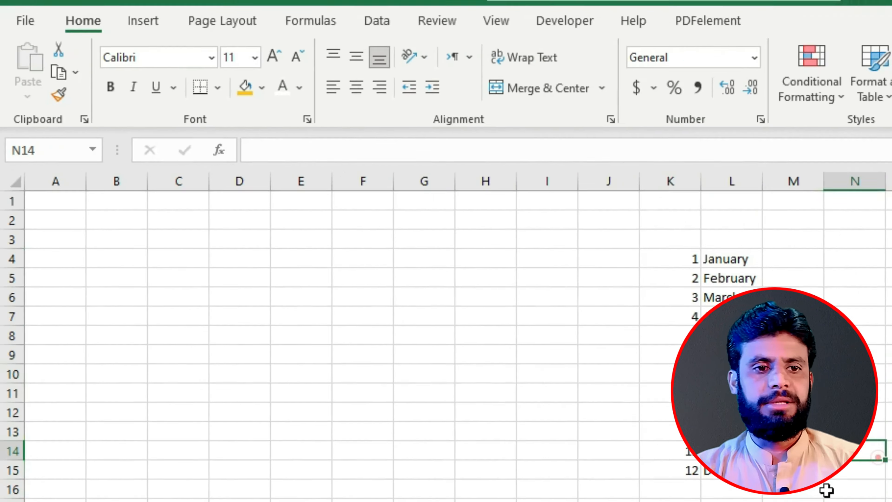
Enter the month January in I2 and the year 2023 in J2
click(368, 169)
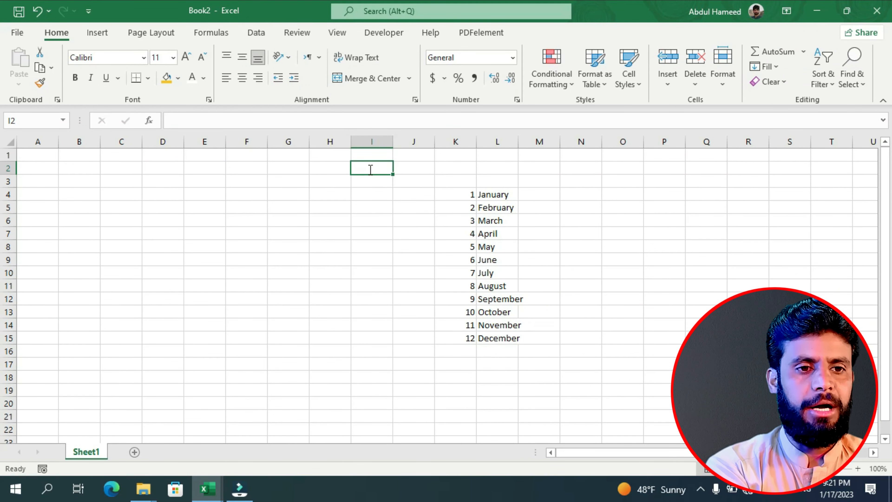
text(January)
click(408, 170)
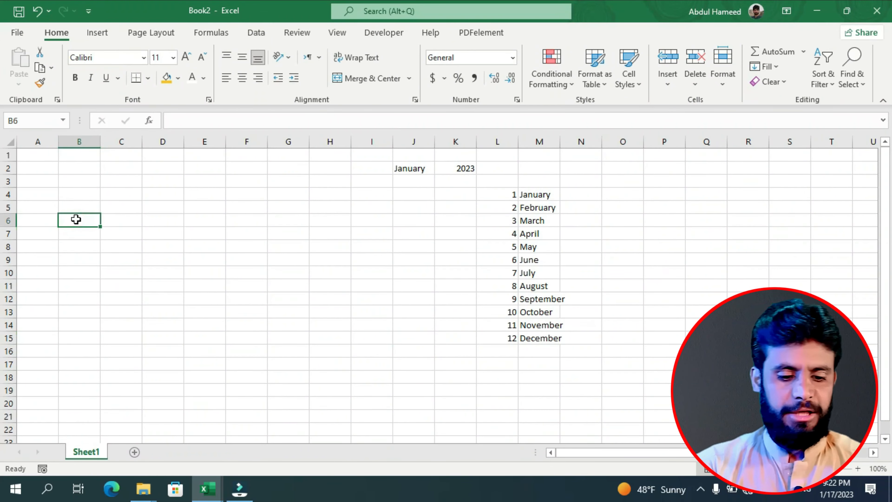
Enter the formula =SEQUENCE(6,7,2) in B6 to generate a number grid of six rows by seven columns
text(=s)
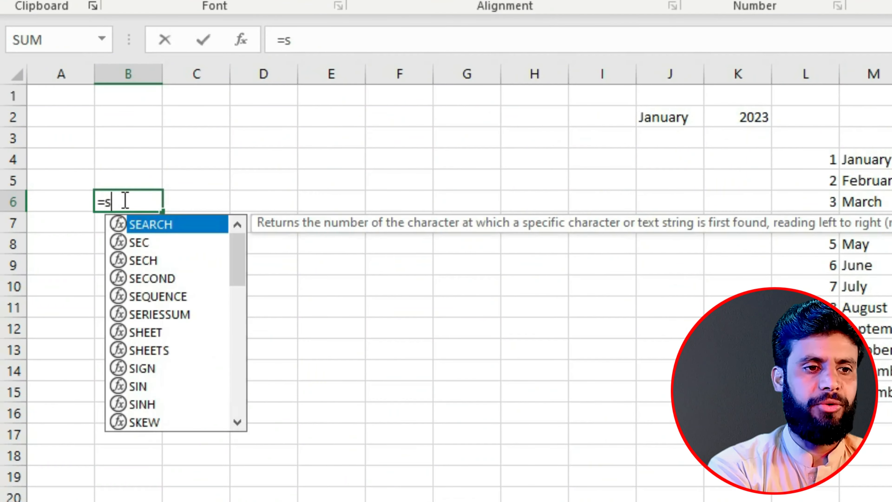
text(eq)
key(Tab)
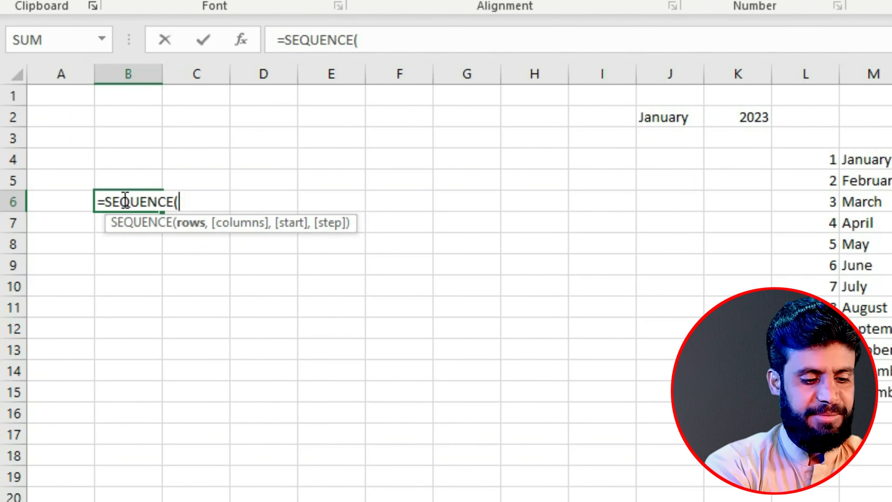
text(6,)
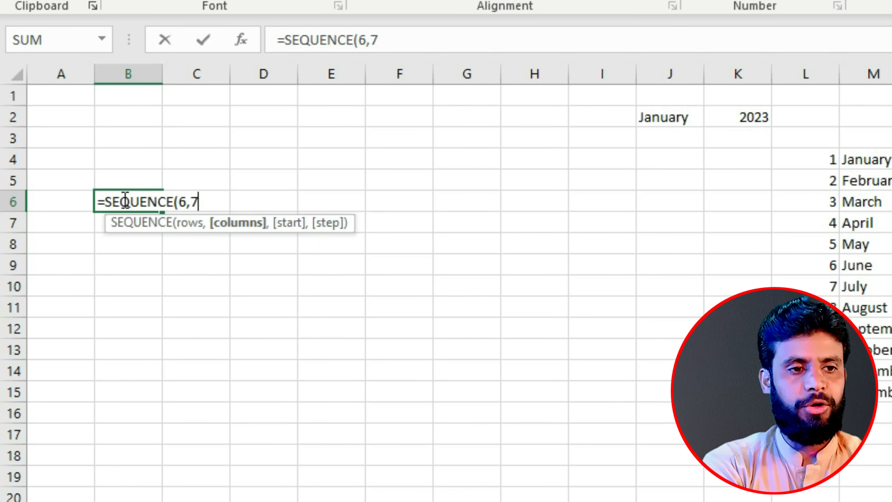
text(7,2)
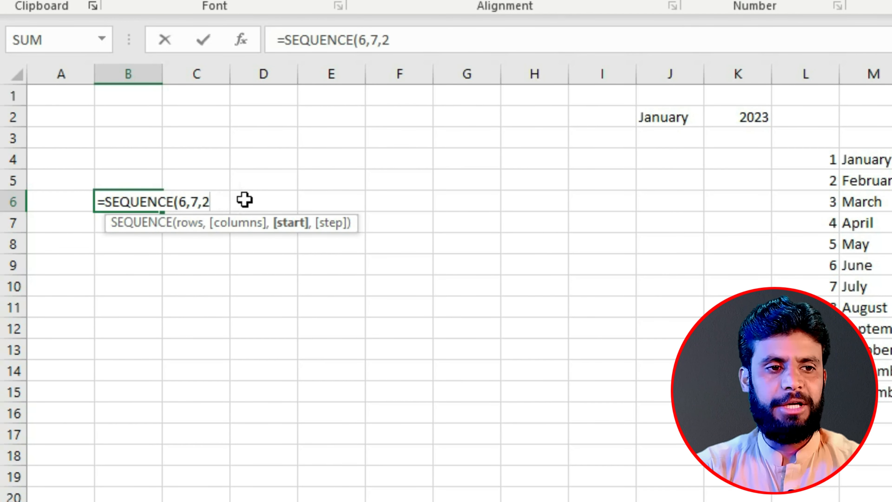
click(184, 363)
Change the start value of the SEQUENCE formula in B6 to 0
click(140, 203)
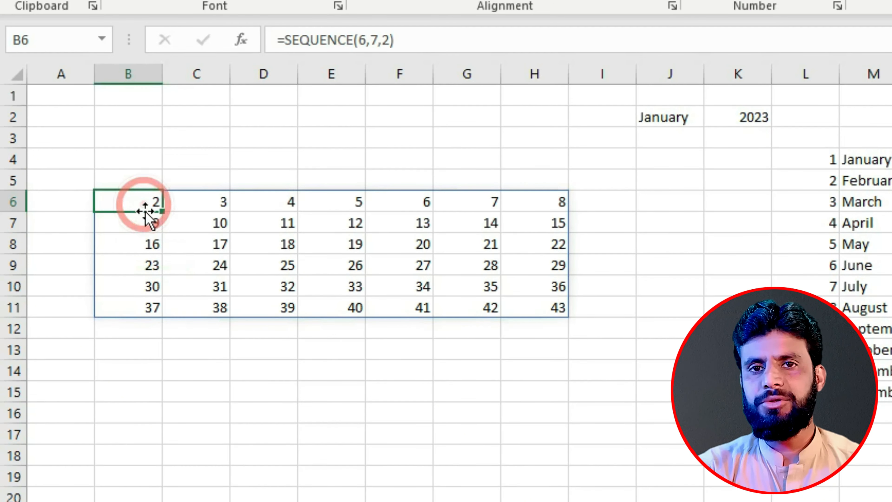
double_click(137, 203)
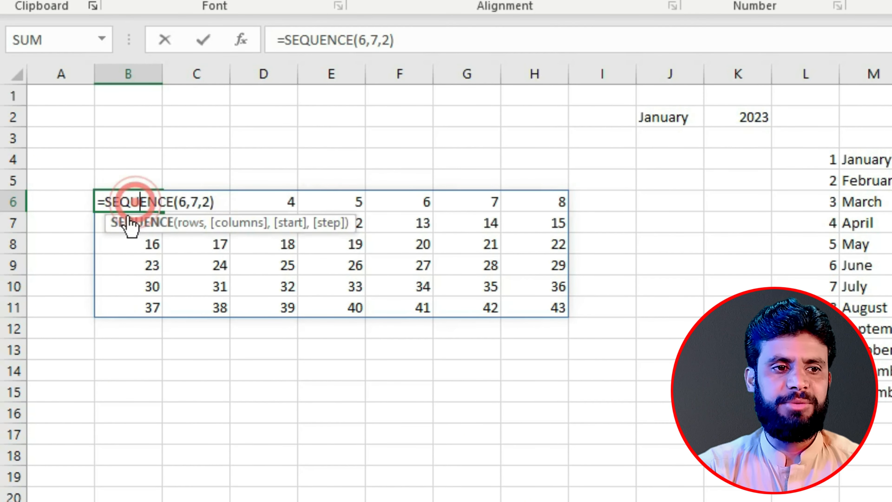
click(210, 201)
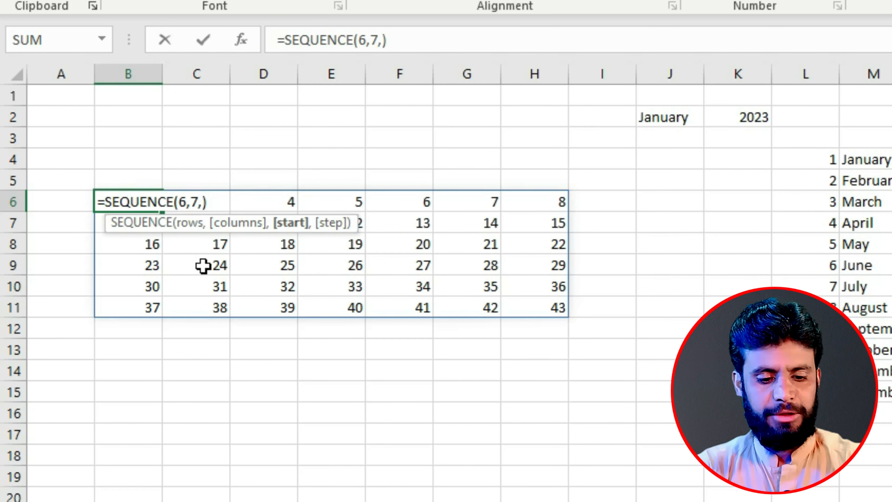
text(0)
key(Return)
click(149, 199)
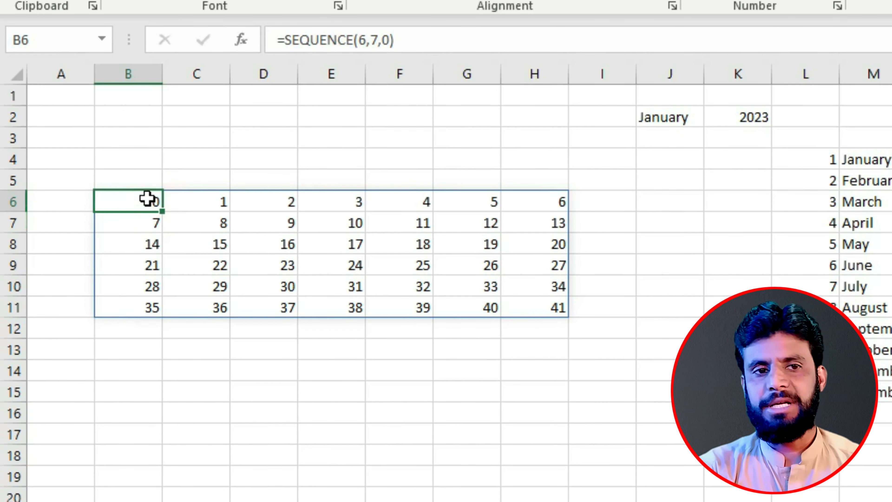
Set the start value of the SEQUENCE formula in B6 to 1 and select the resulting number grid
double_click(147, 198)
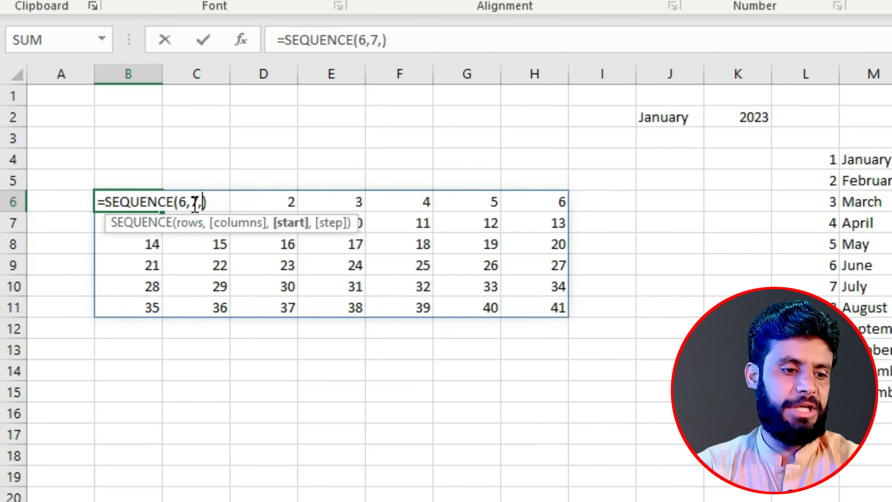
text(1)
key(Return)
drag(124, 202, 564, 295)
Enter Sun in B4 and fill the weekday headings across to Sat in H4
click(509, 370)
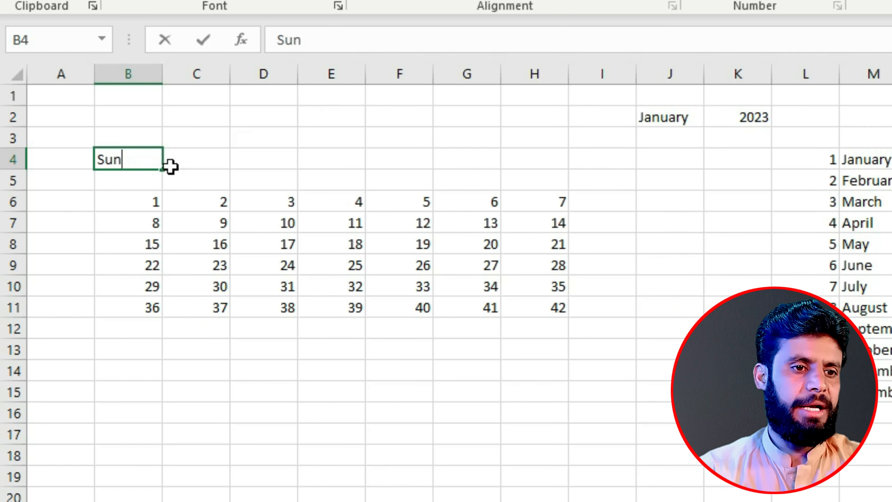
drag(165, 170, 570, 178)
click(350, 283)
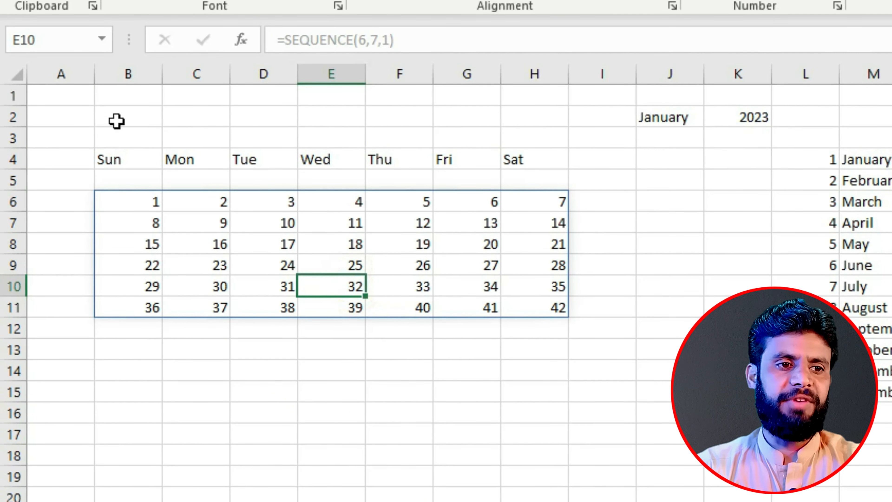
Link B2 to the month in J2 with =J2, and merge and center B2:E2
click(126, 122)
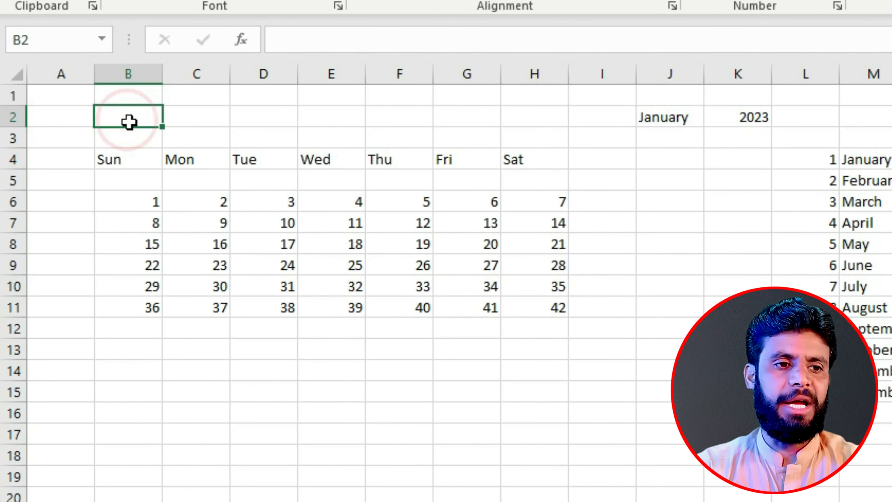
text(=)
click(639, 122)
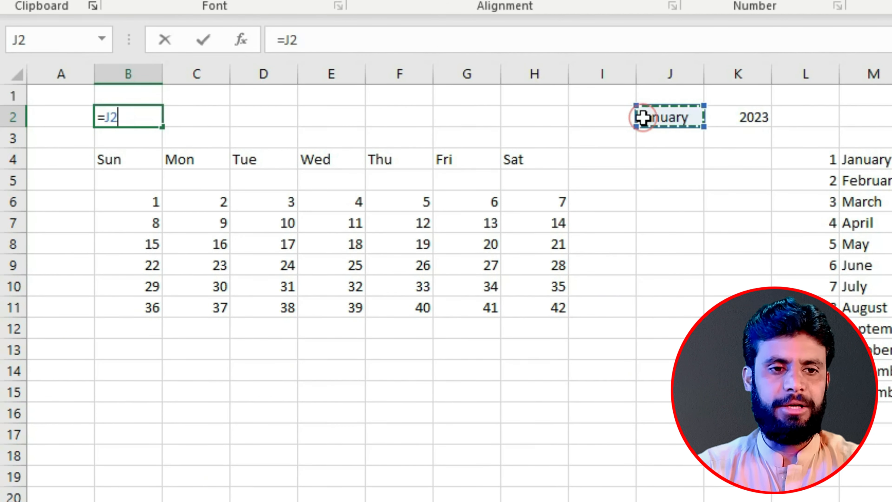
key(Return)
drag(122, 110, 353, 115)
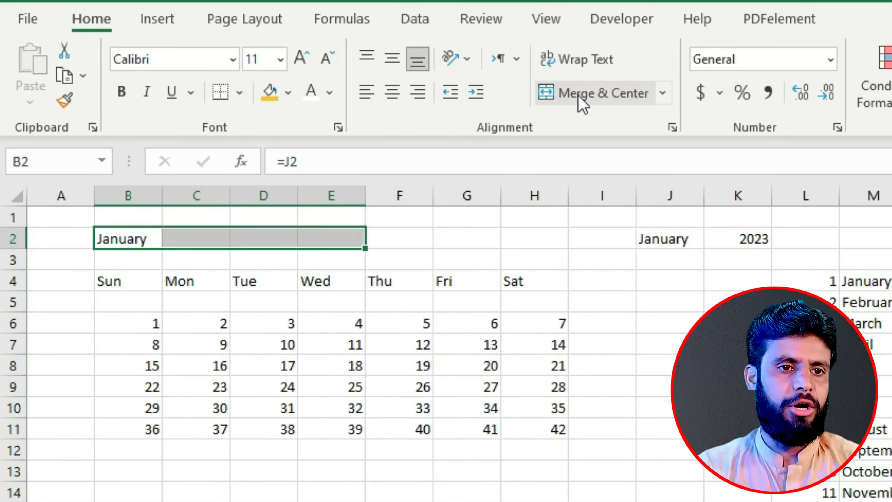
click(577, 95)
Merge and center F2:H2 and link it to the year in K2 with =K2
drag(415, 238, 514, 251)
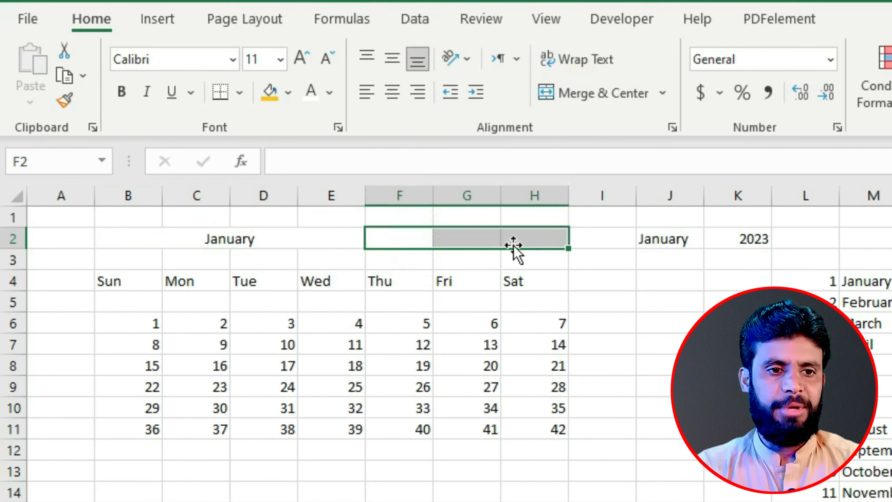
click(563, 93)
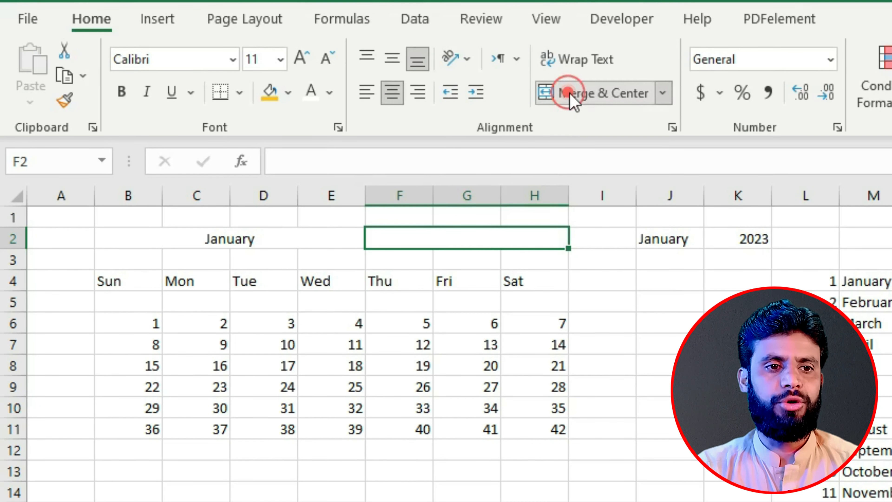
text(=)
click(719, 246)
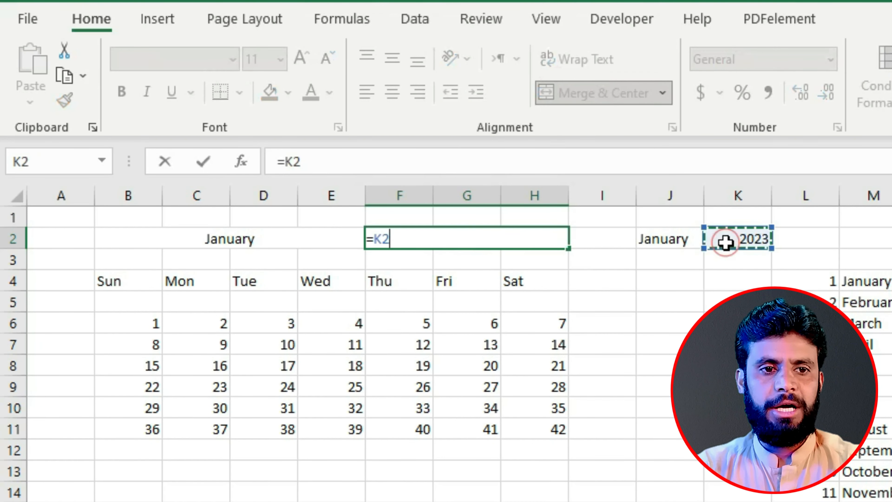
key(Return)
click(396, 235)
Increase the font size of the number grid B6:H11 to 22
drag(734, 477, 699, 475)
click(117, 327)
mouse_move(117, 325)
mouse_down()
mouse_move(458, 402)
mouse_move(490, 432)
mouse_move(514, 432)
mouse_up()
click(301, 58)
click(301, 58)
click(301, 58)
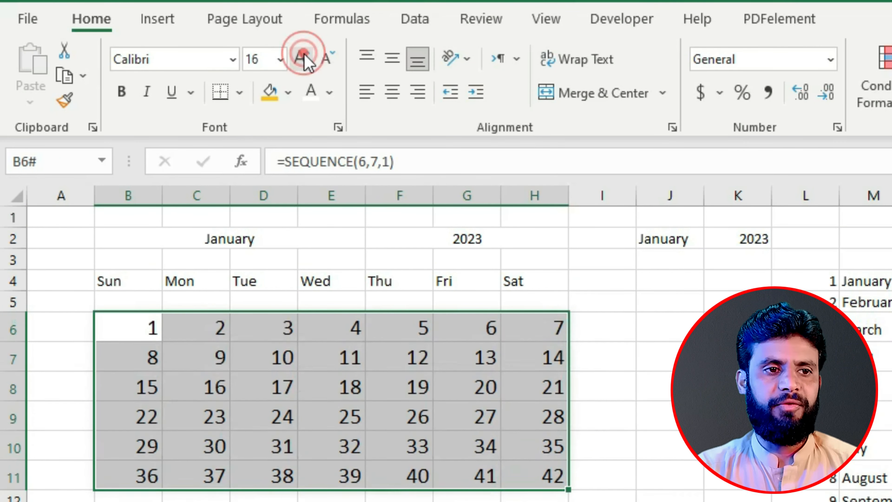
click(302, 58)
click(302, 58)
click(302, 58)
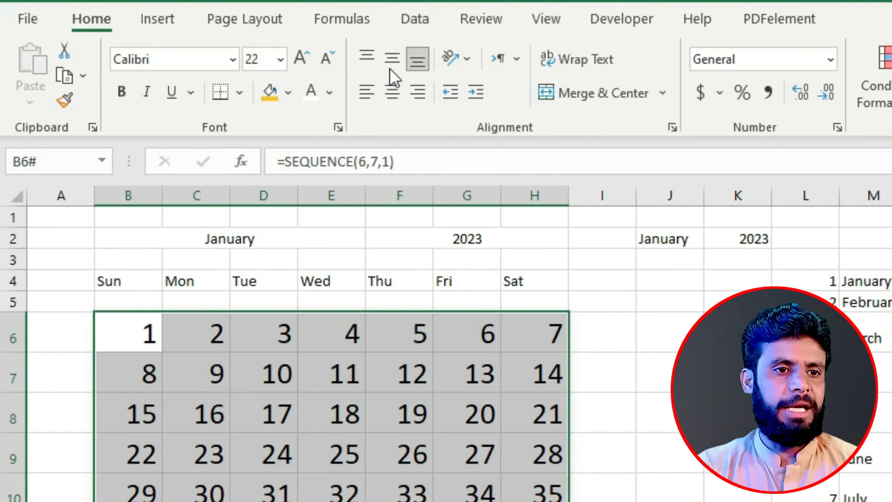
Center the day grid B6:H11 horizontally and vertically, and apply All Borders to it
click(391, 58)
click(392, 92)
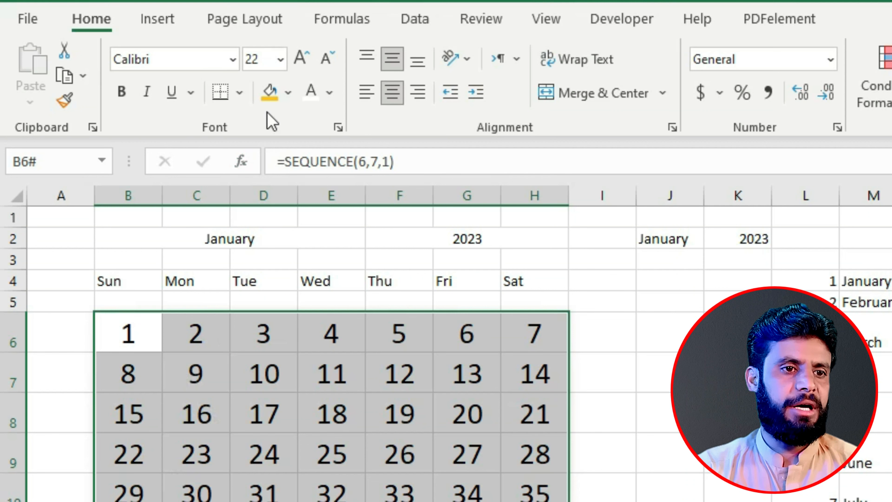
click(239, 92)
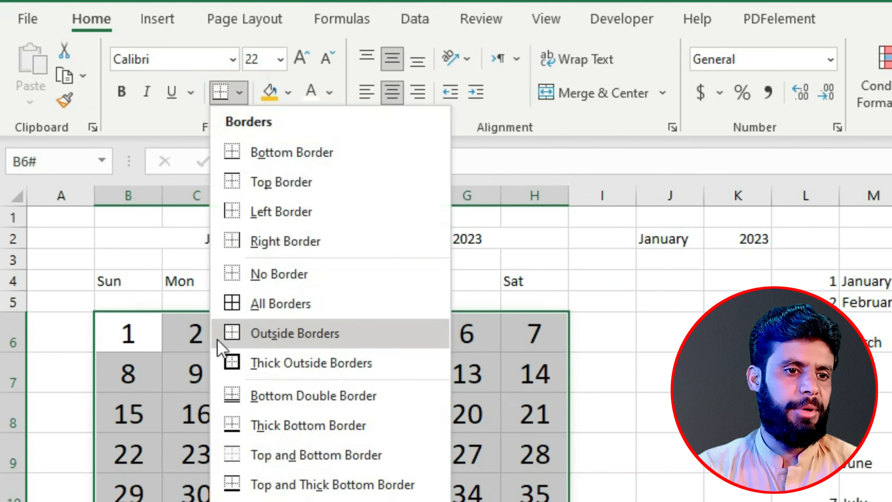
click(267, 304)
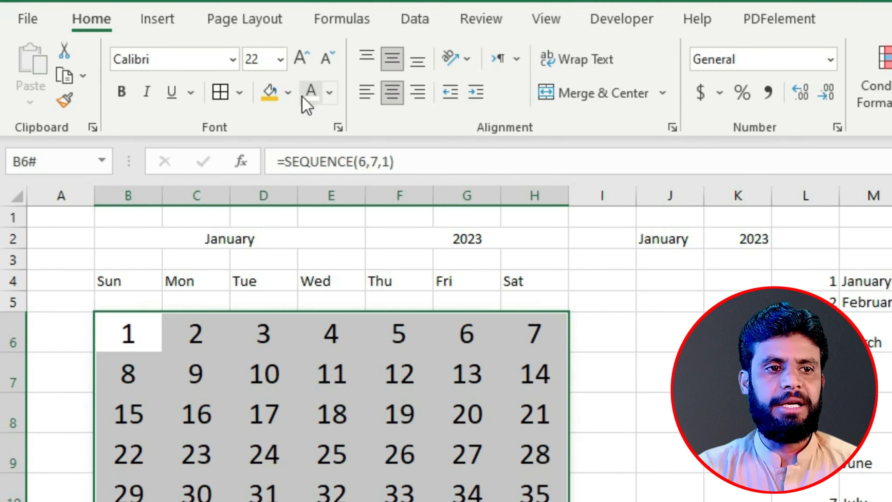
Fill the day grid B6:H11 with the light gray theme color and reduce the height of row 5
click(289, 93)
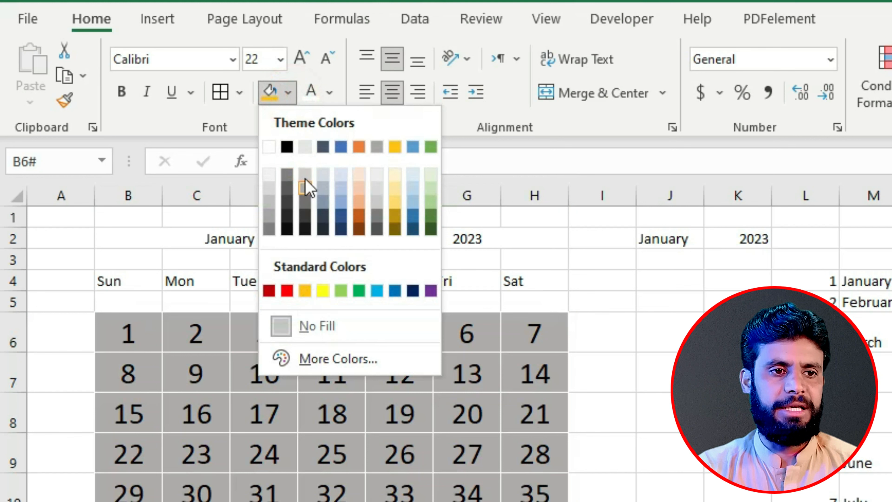
click(305, 147)
click(196, 453)
drag(14, 312, 13, 300)
Format the weekday headings B4:H4 as bold 22-point text, centered horizontally and vertically
drag(101, 281, 516, 283)
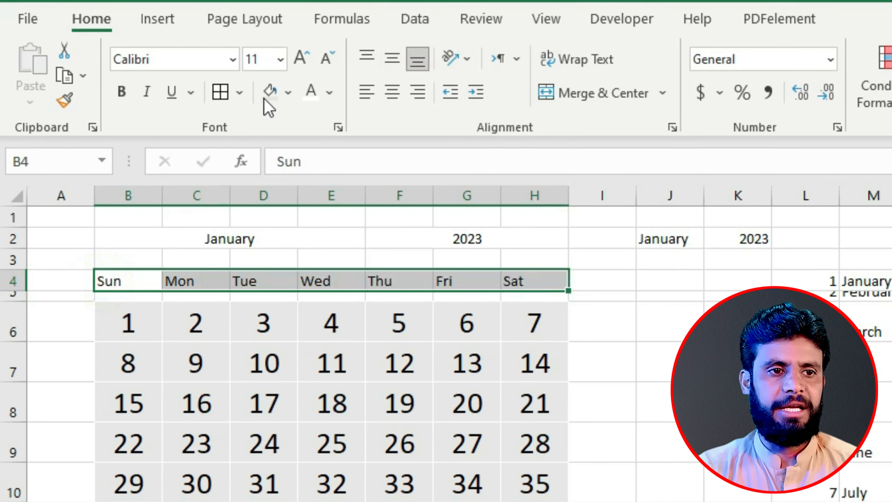
click(304, 57)
click(304, 56)
click(304, 56)
click(303, 56)
click(304, 56)
click(304, 57)
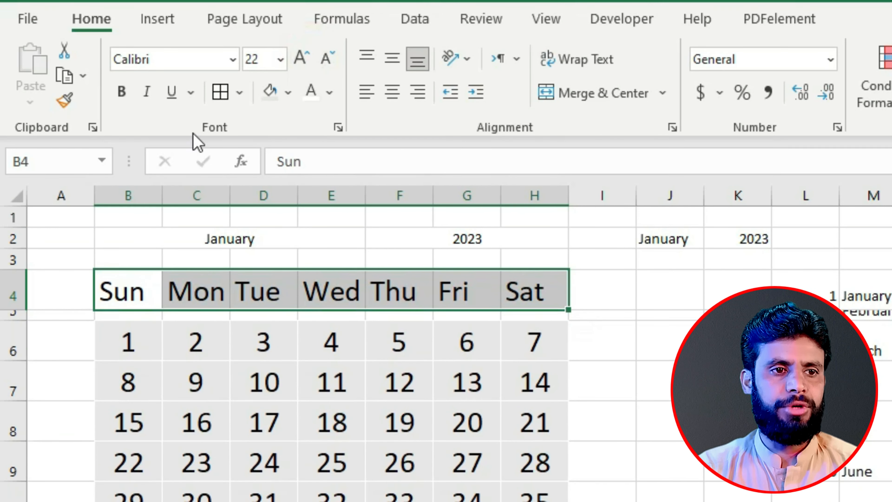
click(121, 92)
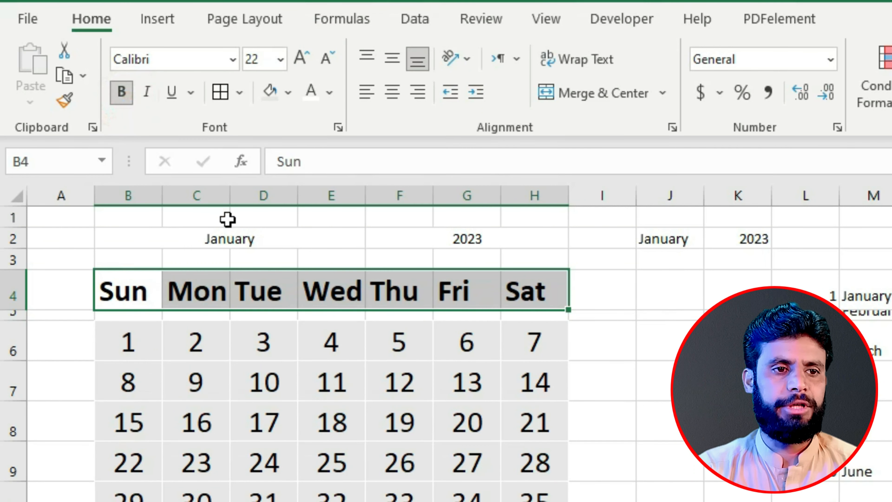
click(400, 63)
click(392, 91)
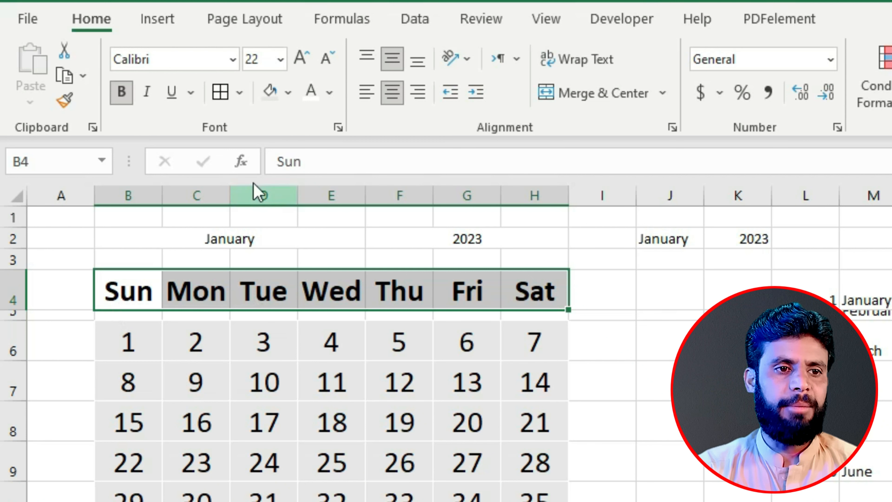
Fill the weekday headings with the darkest blue theme shade and make their text white
click(288, 92)
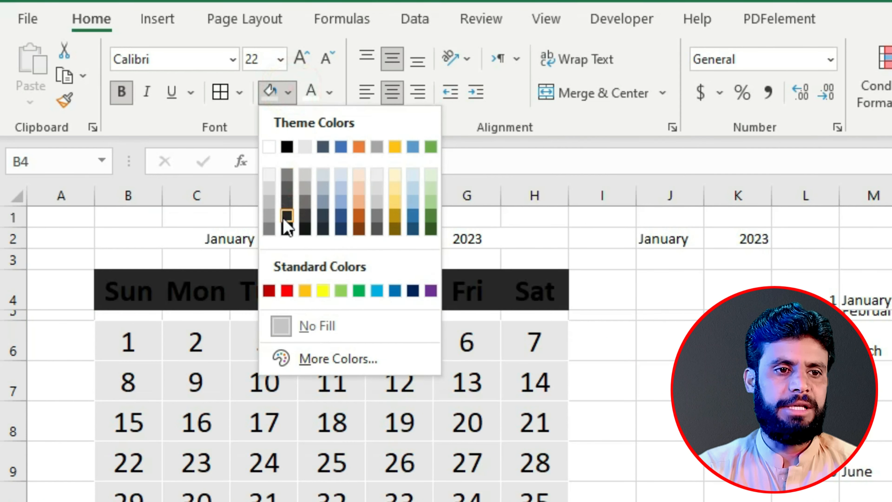
click(340, 229)
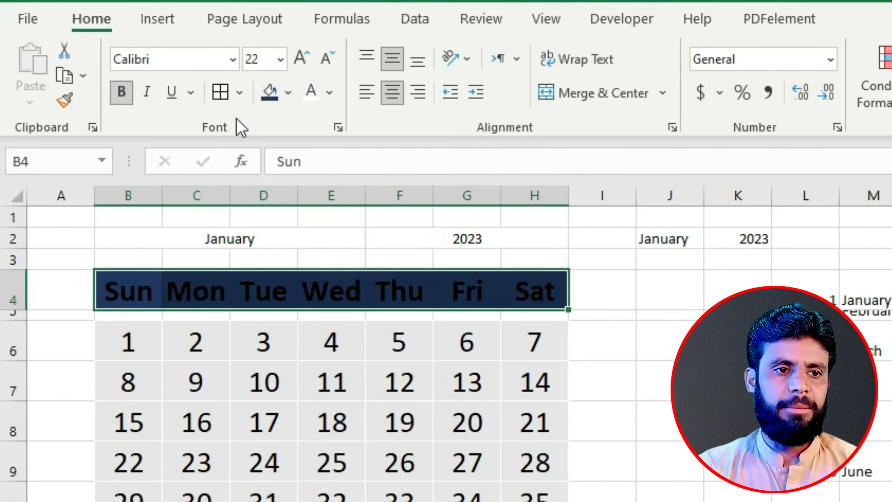
click(313, 94)
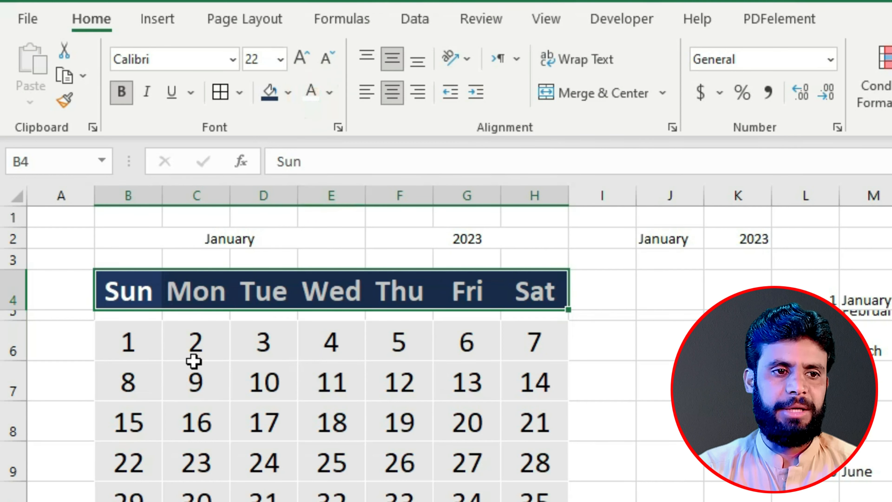
click(173, 341)
Widen columns B through H equally and increase the height of rows 6 to 11
drag(121, 199, 508, 215)
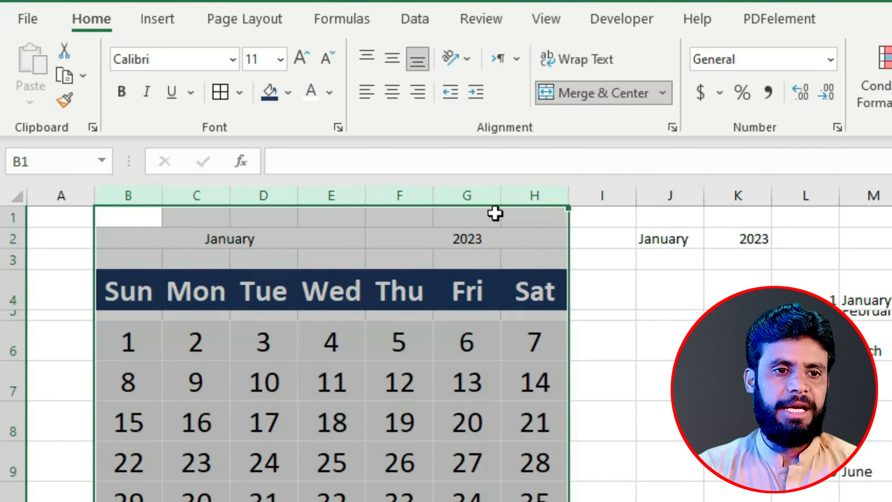
drag(564, 195, 612, 196)
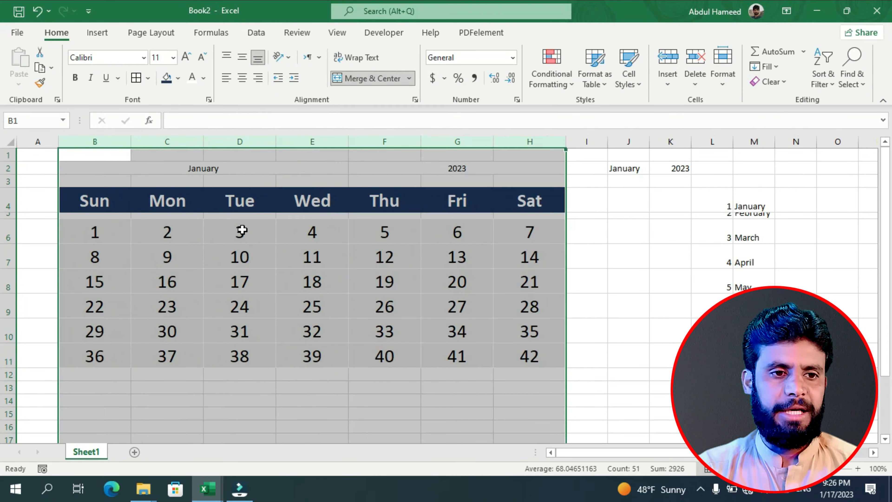
drag(8, 232, 8, 361)
drag(9, 244, 8, 252)
Format the month and year headings in B2:H2 as bold 26-point text, vertically centered
drag(102, 168, 396, 167)
click(186, 57)
click(186, 57)
click(186, 57)
click(186, 57)
click(186, 57)
click(186, 56)
click(185, 56)
click(186, 57)
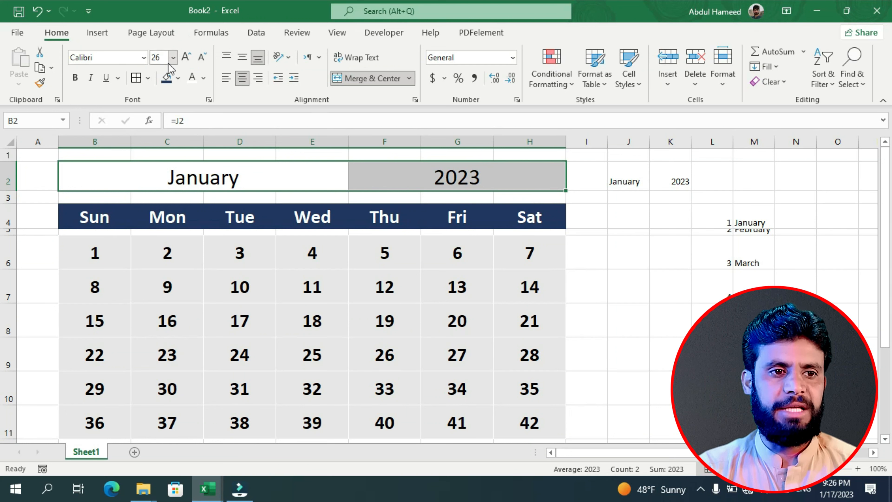
click(75, 78)
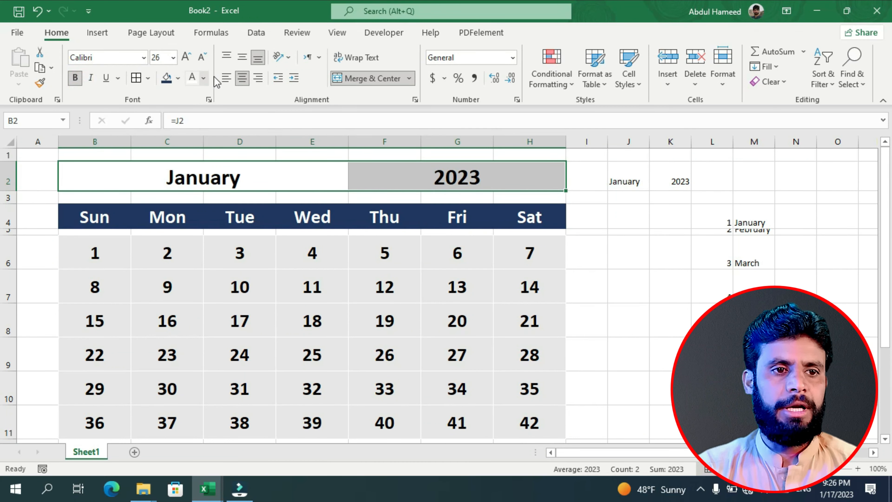
click(242, 57)
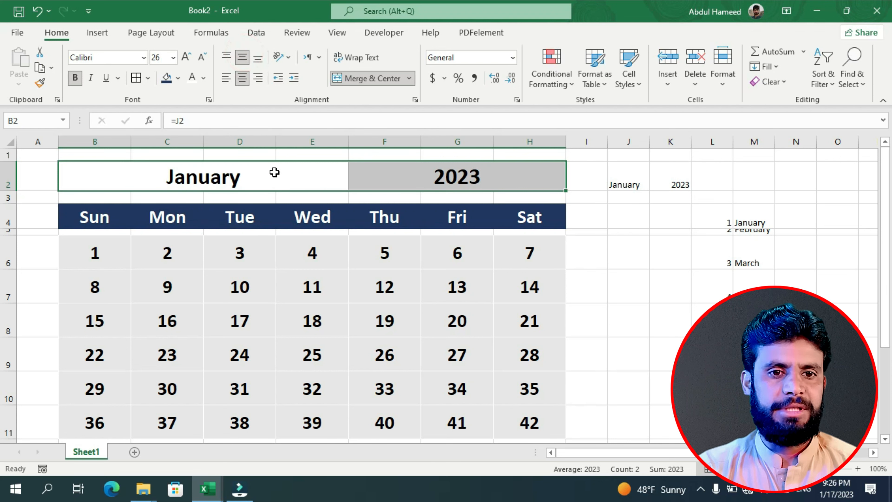
Give the merged month heading in B2 the same dark blue fill and white text
click(156, 174)
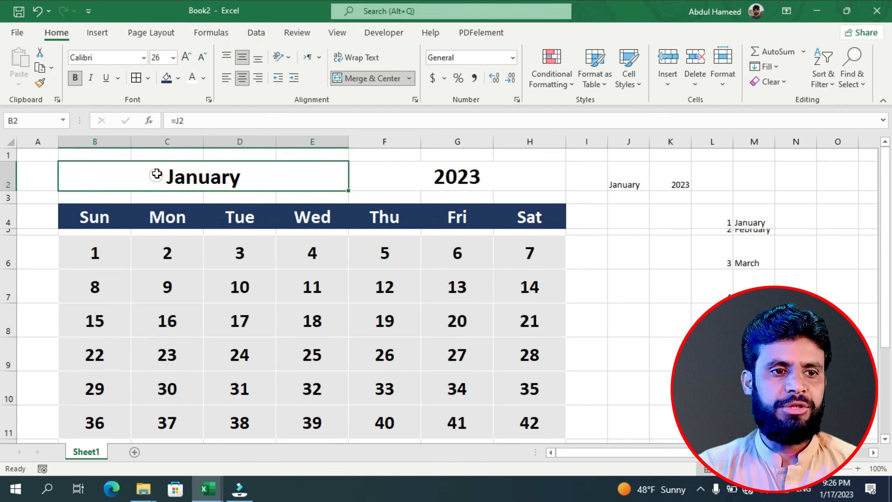
click(171, 81)
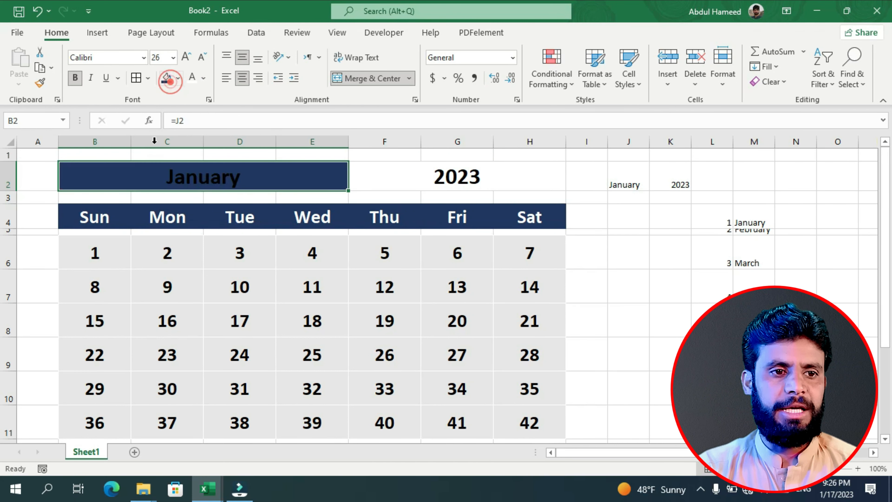
click(192, 78)
Fill the merged year heading in F2 with the standard orange color
click(377, 167)
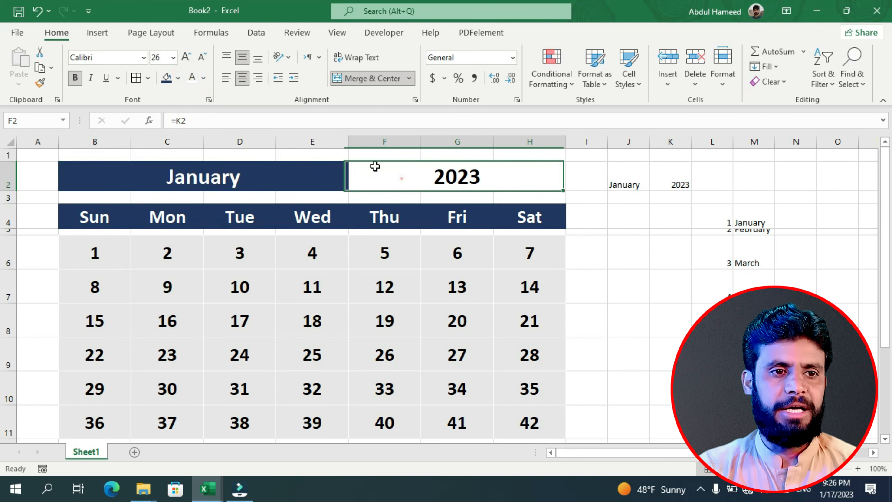
click(204, 78)
click(178, 79)
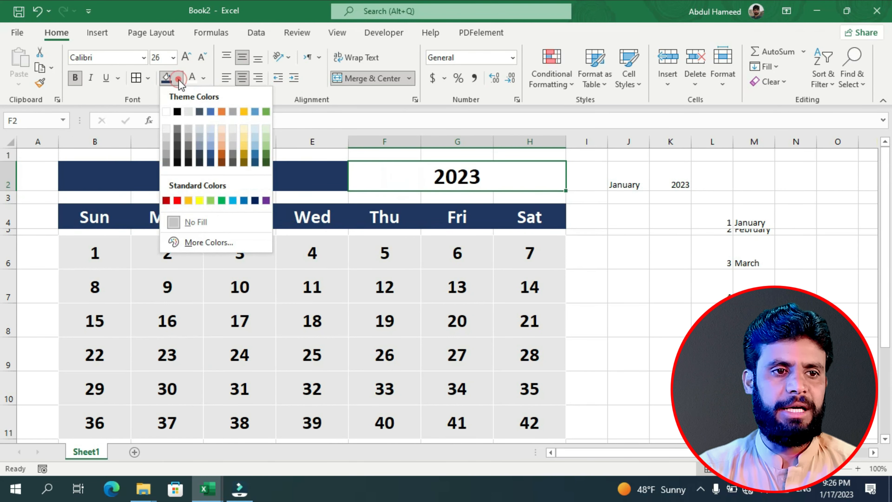
click(187, 200)
Enter =DATEVALUE("1"&B2&F2) in J4 to build the first date of the chosen month and year
click(623, 216)
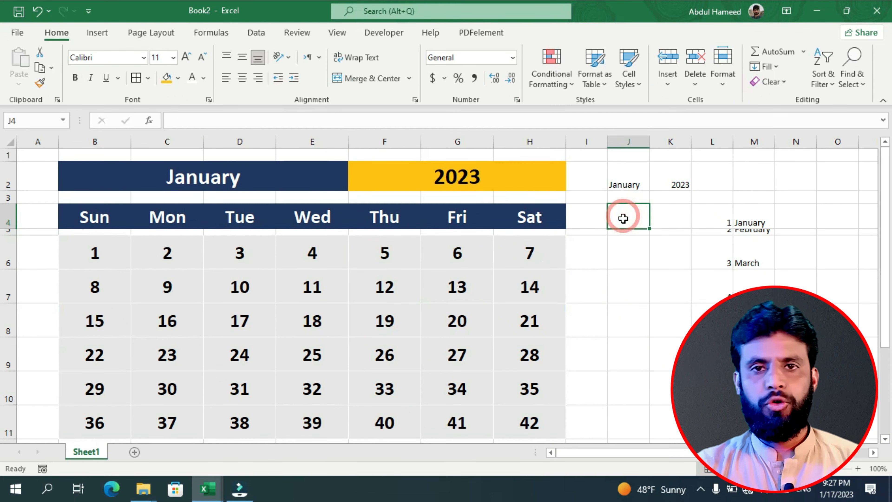
text(=)
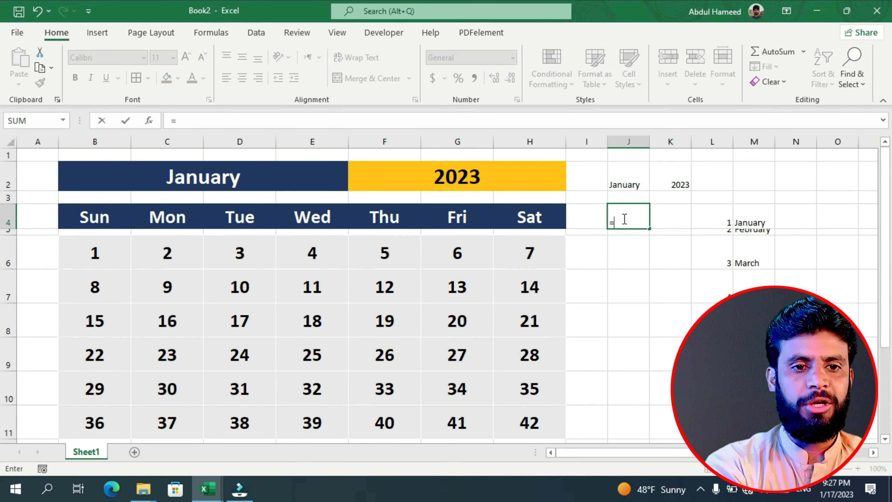
text(dat)
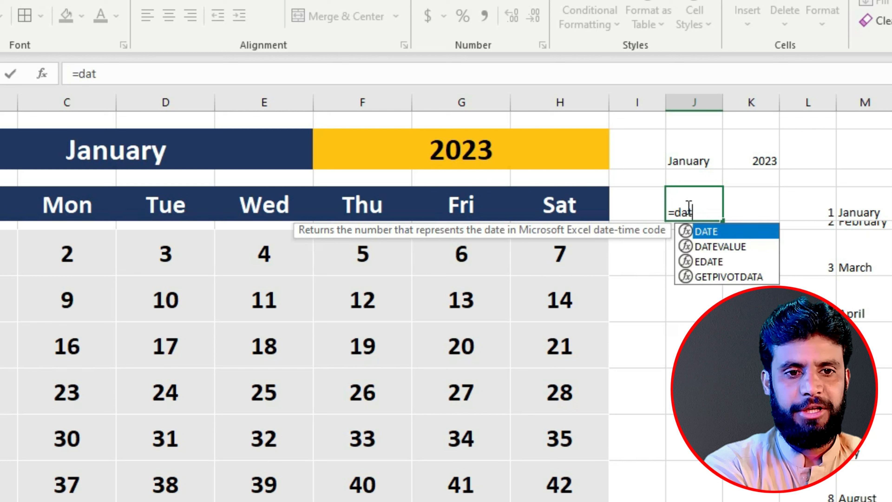
key(Down)
key(Tab)
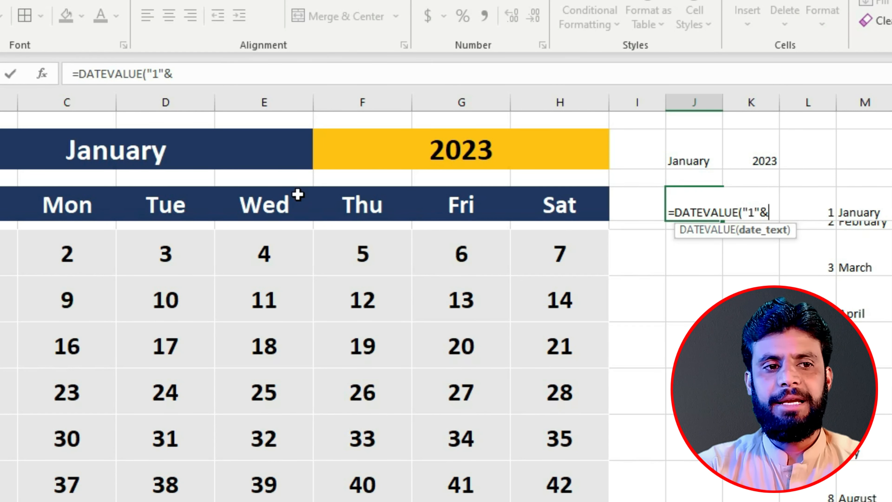
click(186, 154)
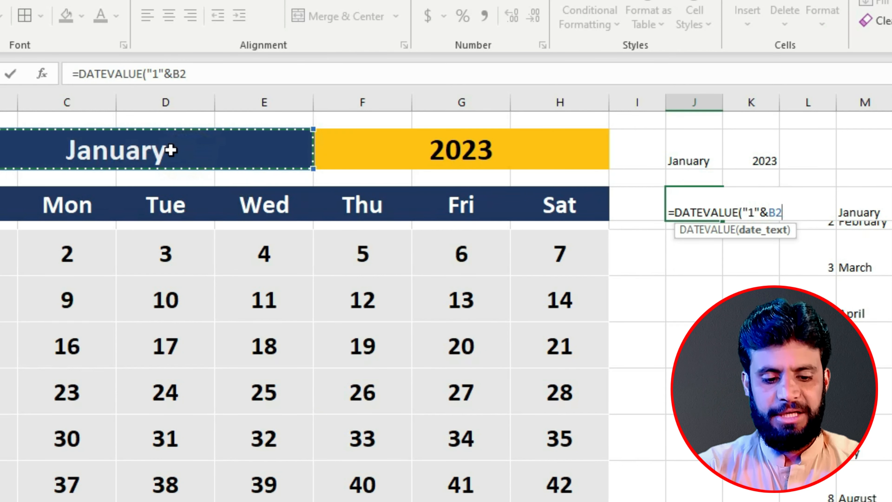
text(&)
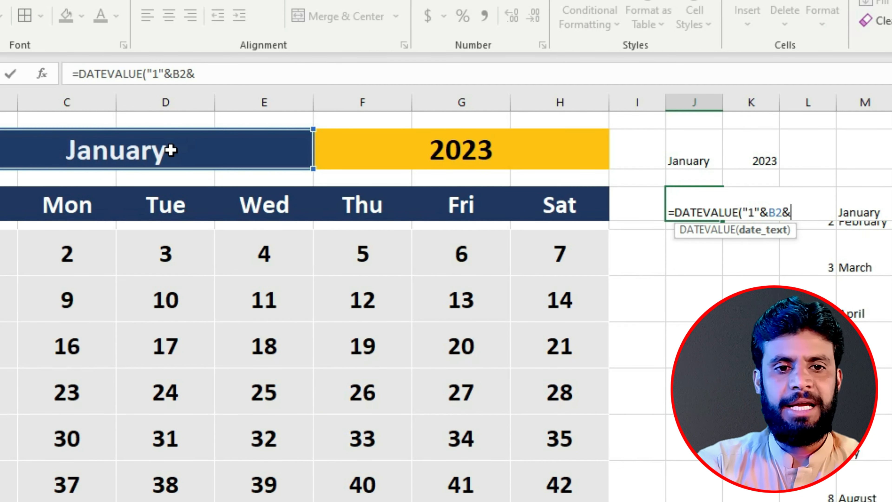
click(462, 152)
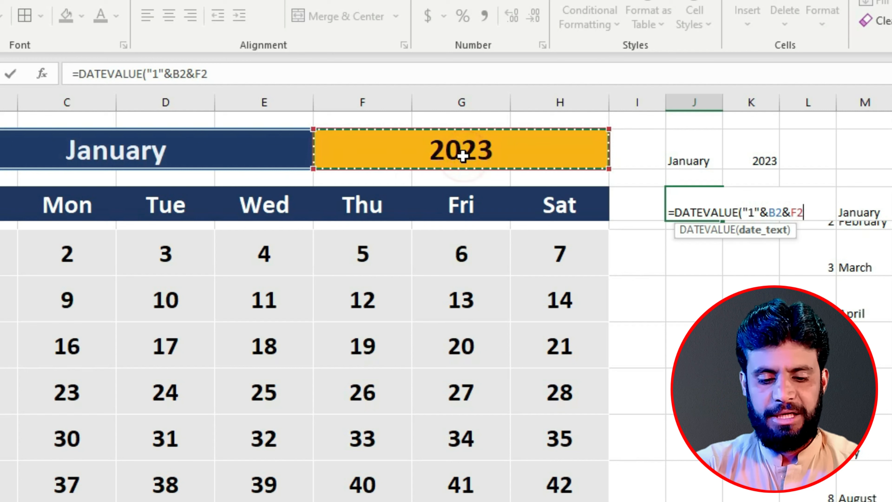
key(Return)
click(693, 209)
click(696, 280)
click(684, 209)
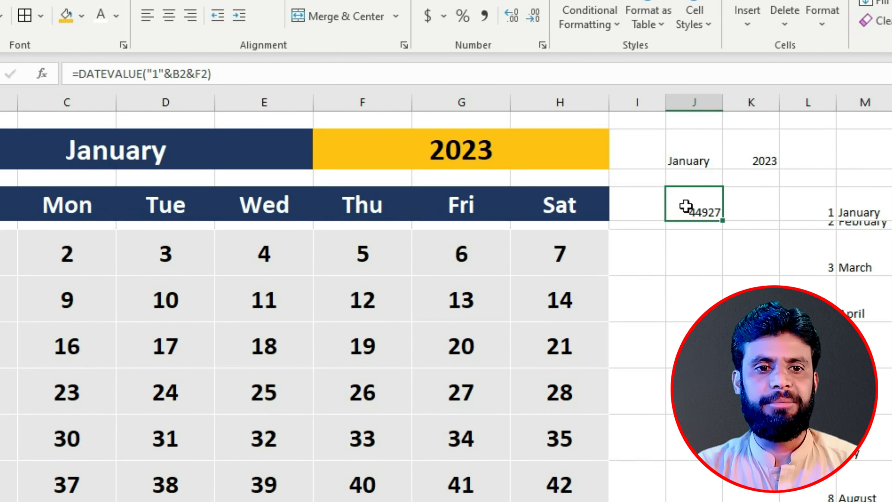
Name cell J4 Date
click(31, 74)
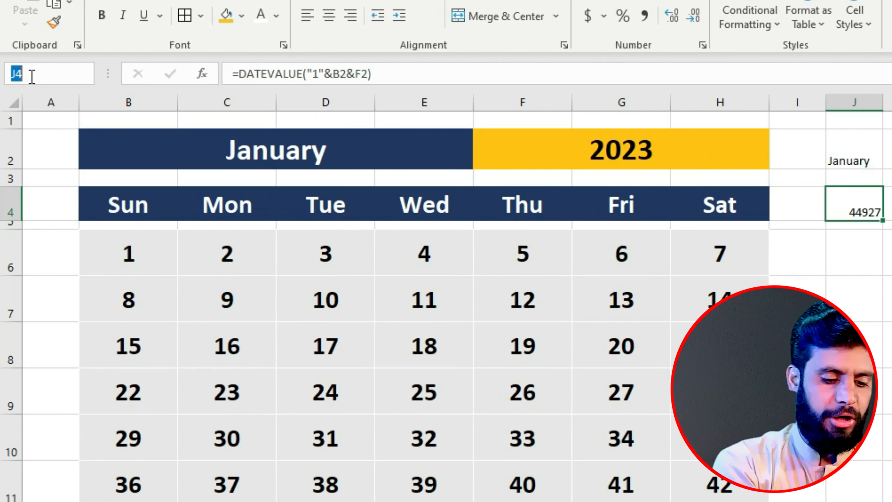
text(Date)
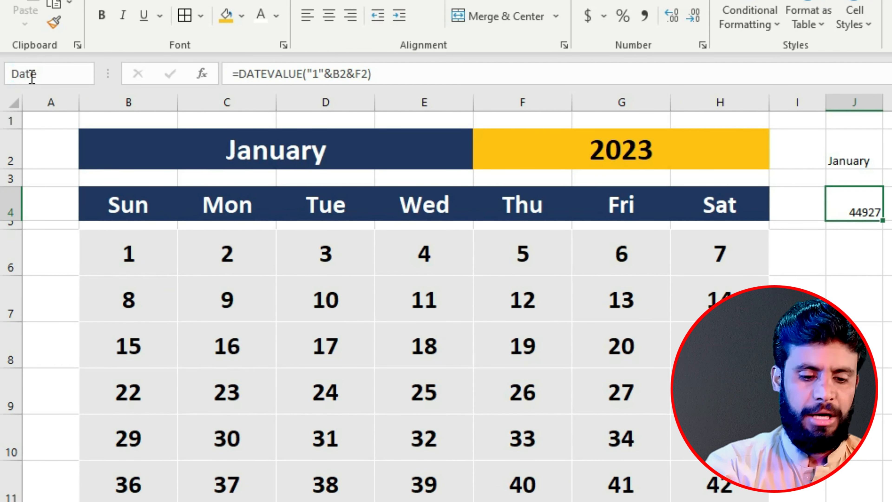
key(Return)
click(854, 252)
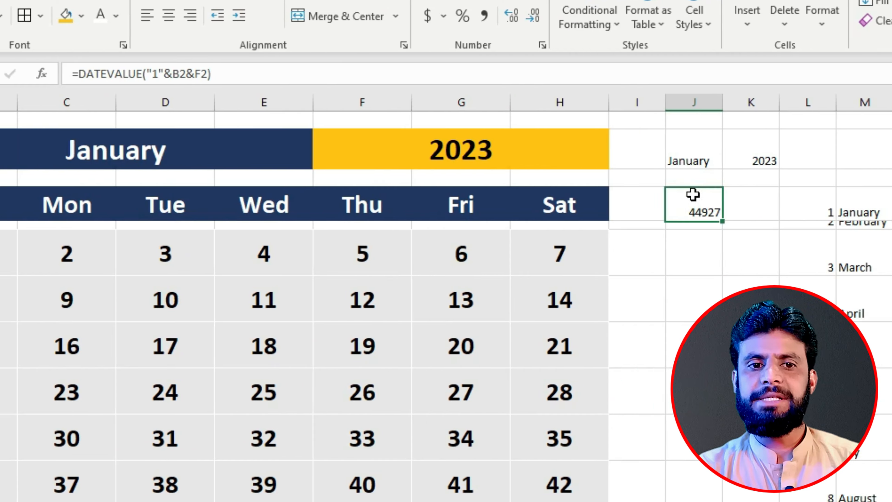
click(855, 197)
Enter =WEEKDAY(Date) in J6 to return the weekday number of the month's first day
drag(758, 207, 818, 494)
click(647, 347)
click(647, 247)
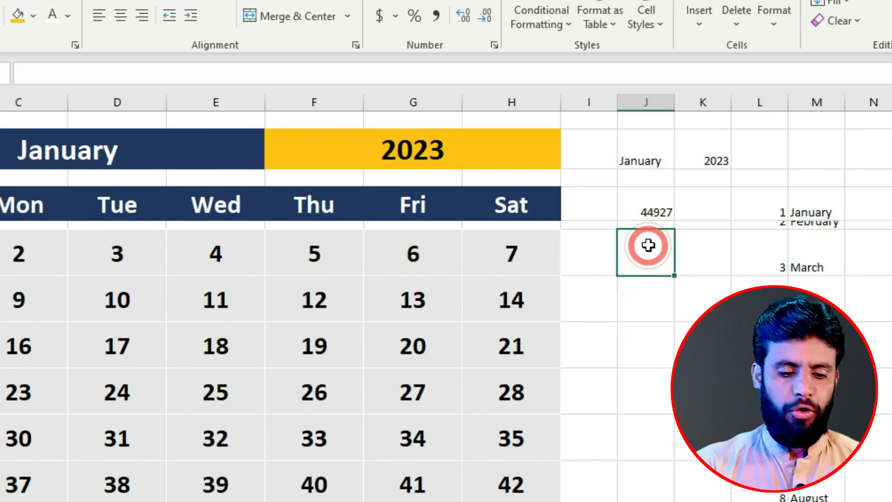
text(=)
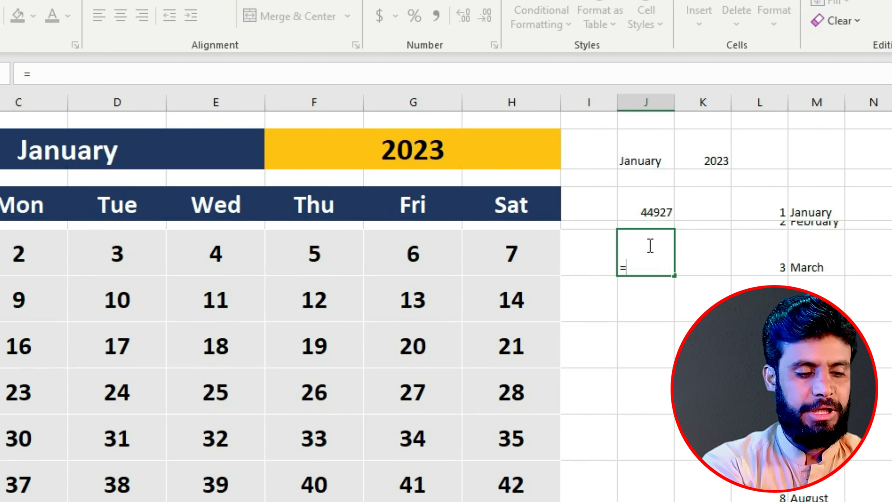
text(wee)
key(Tab)
click(642, 199)
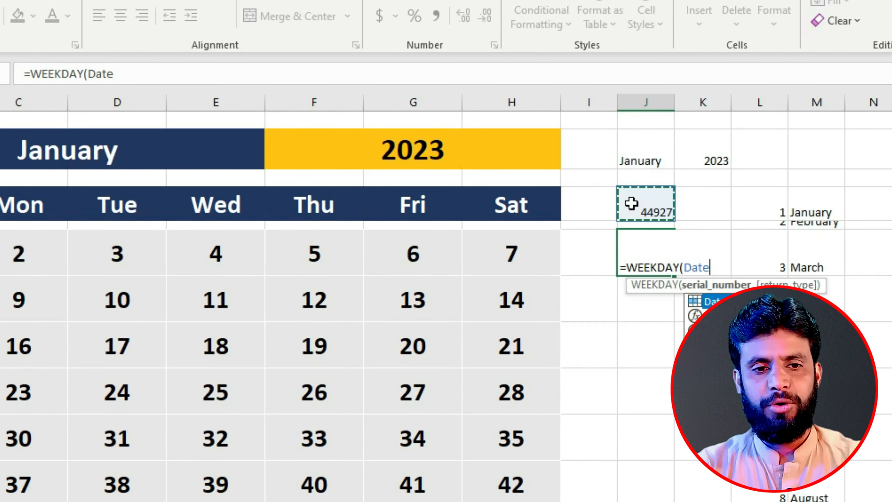
key(Return)
click(652, 254)
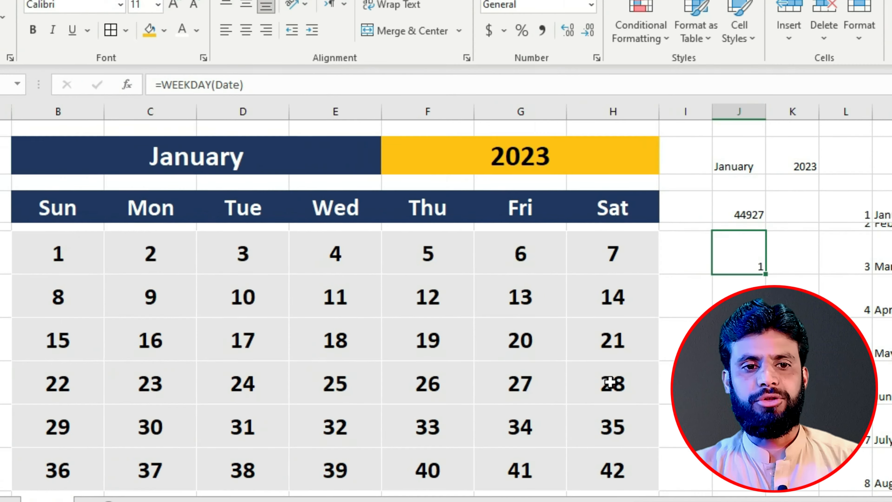
Change the day grid formula in B6 to =SEQUENCE(6,7,date-WEEKDAY(date,1)+1,1)
click(511, 392)
click(117, 253)
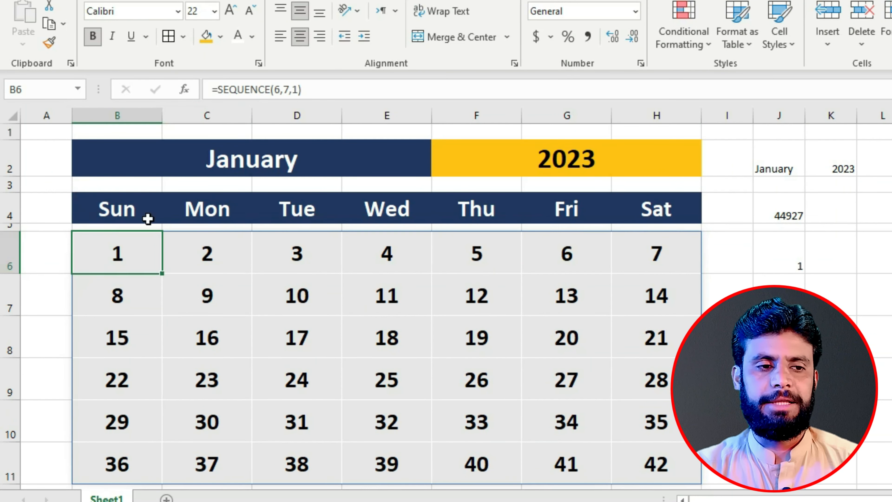
double_click(113, 253)
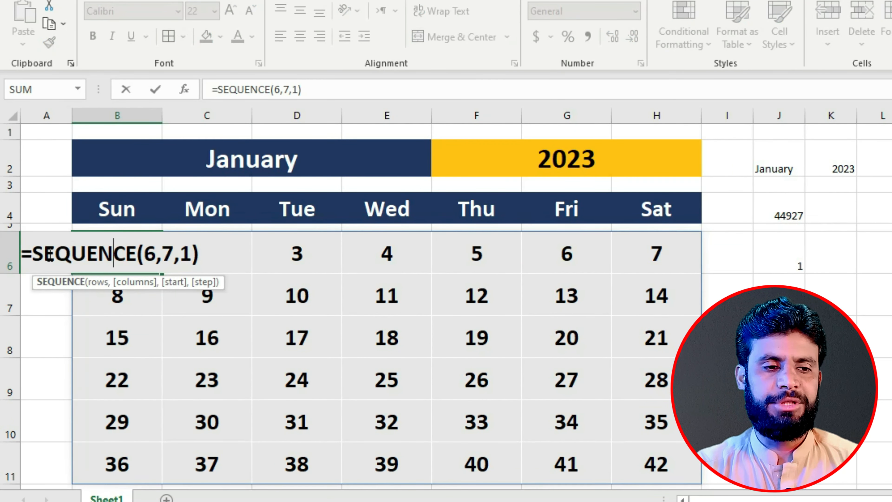
click(180, 253)
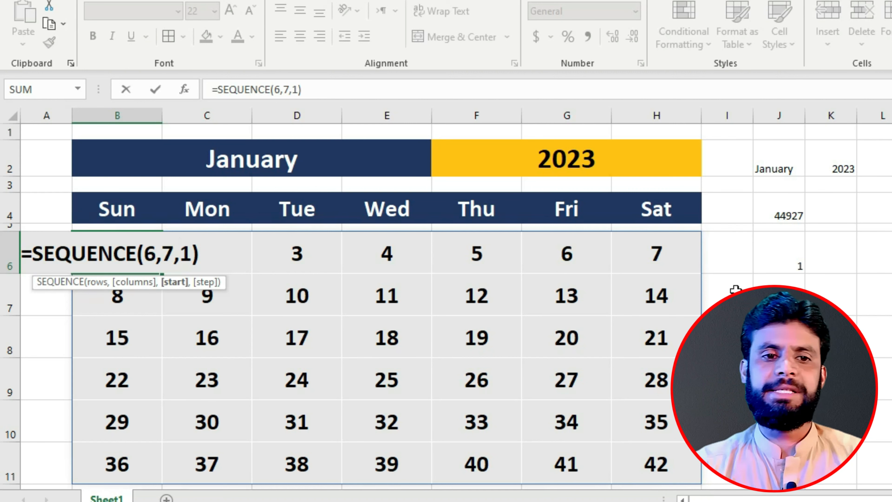
text(date)
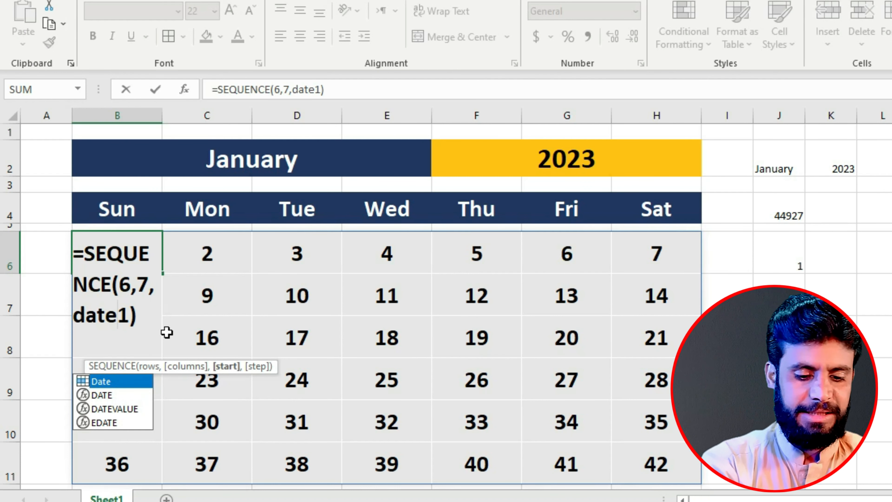
text(-)
text(wee)
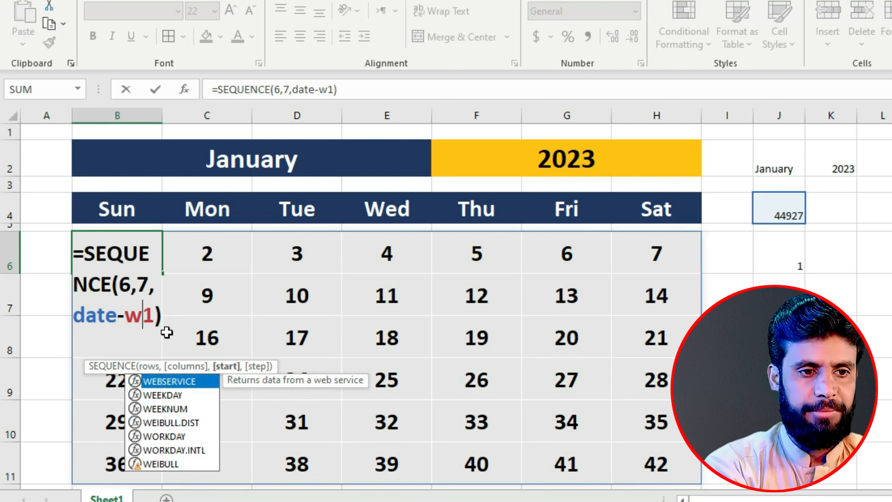
key(Tab)
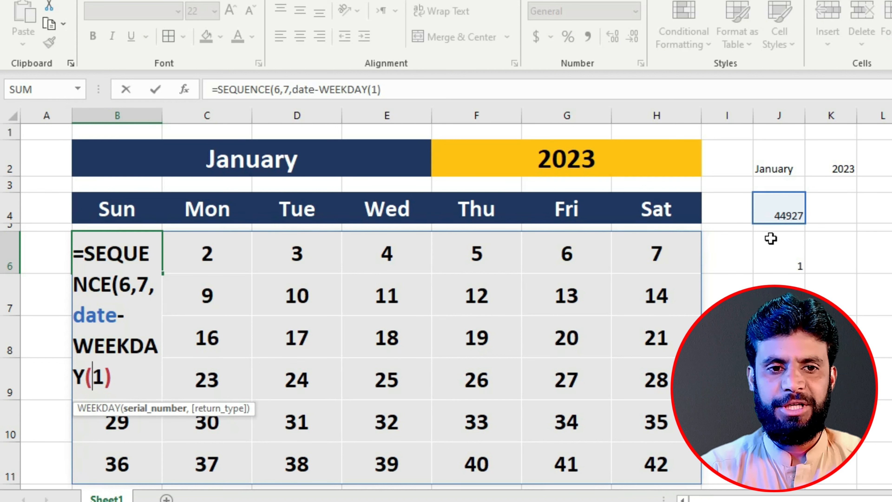
text(at)
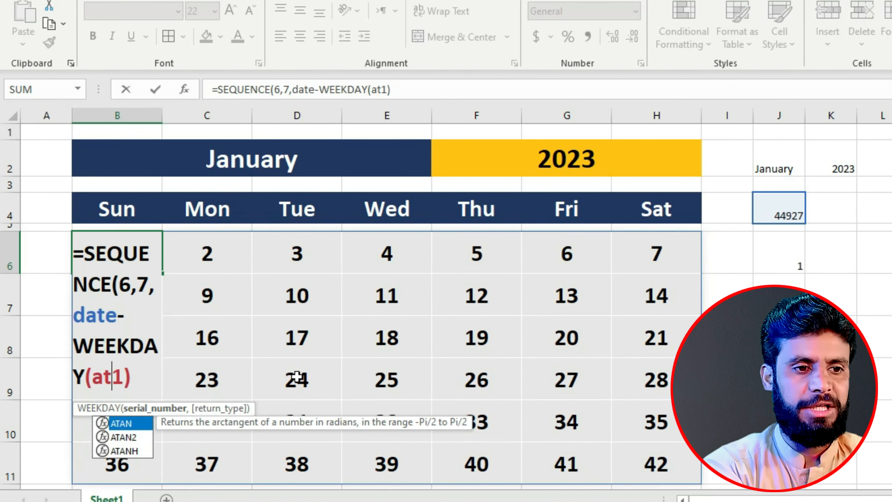
key(BackSpace)
key(BackSpace)
text(date,)
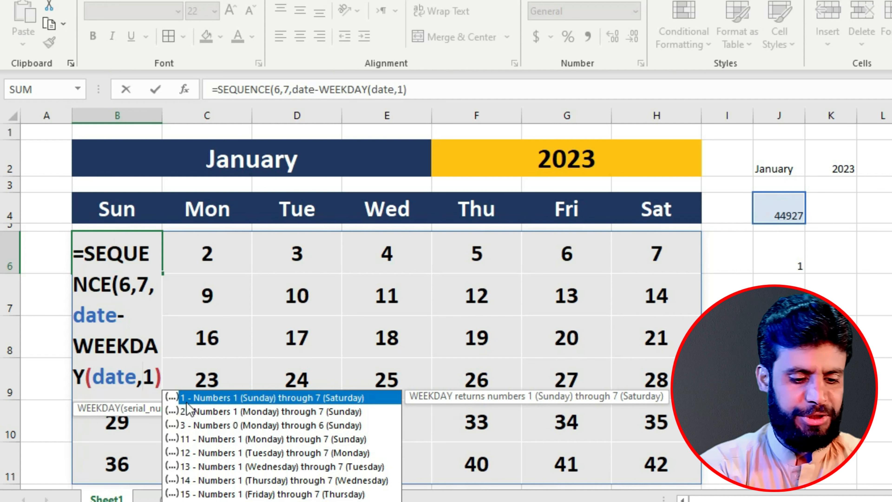
text(1)
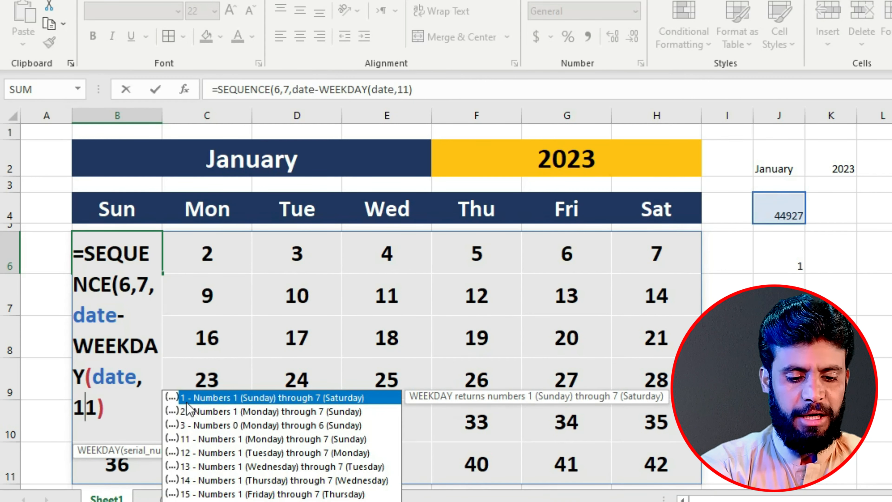
key(Escape)
text())
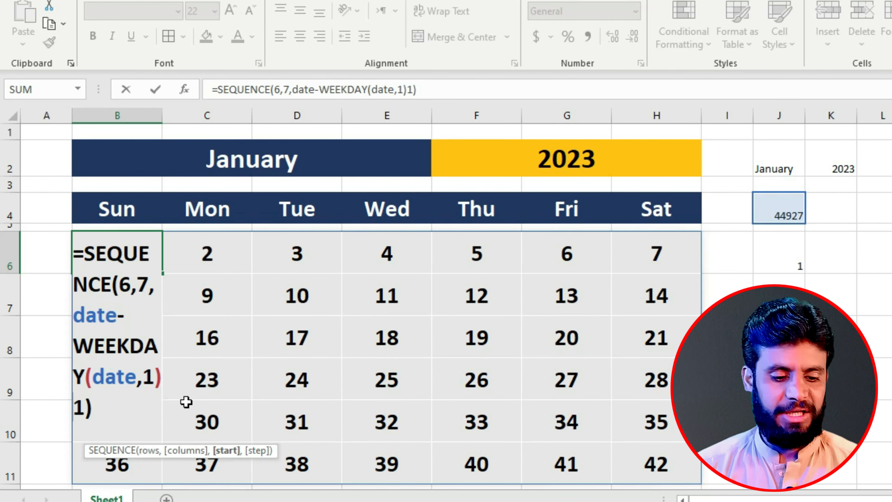
text(+1,)
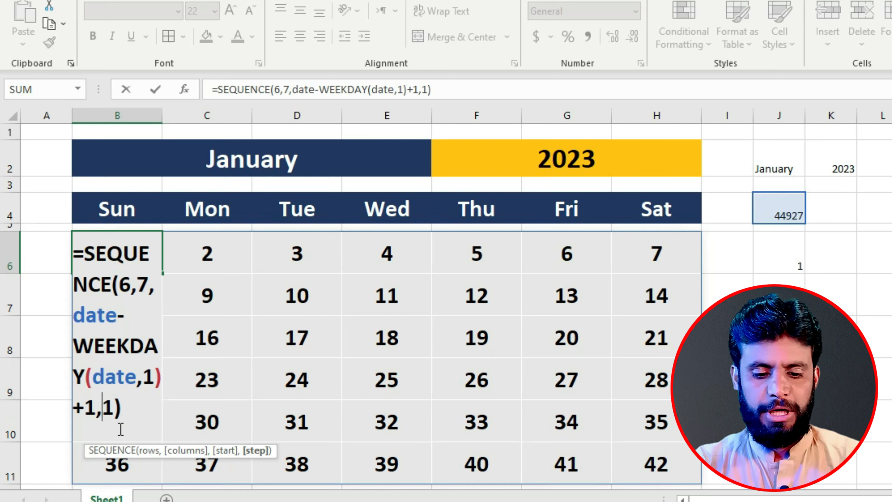
key(Return)
Format the whole day grid B6:H11 with the custom number format dd
scroll(211, 365, down, 1)
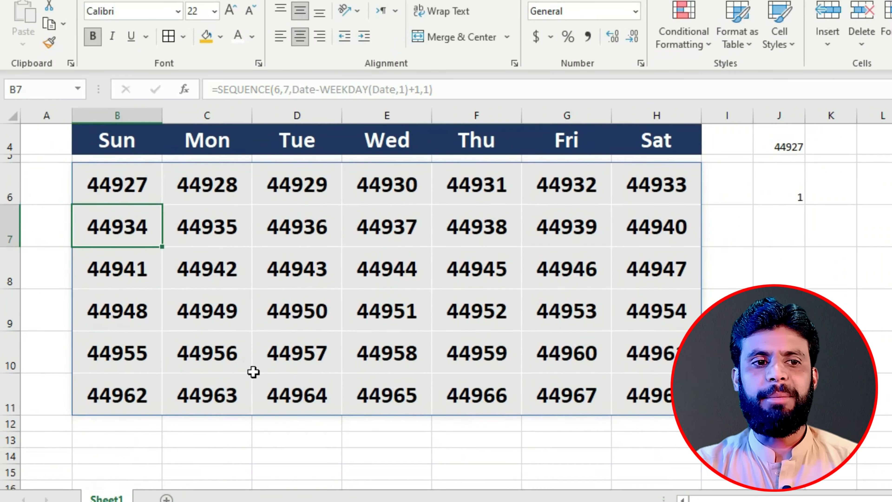
click(476, 352)
drag(117, 184, 646, 382)
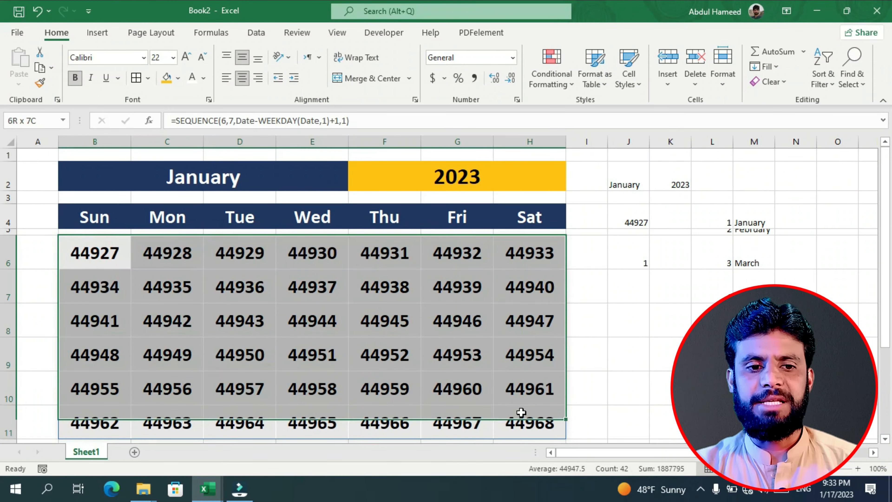
drag(521, 412, 519, 416)
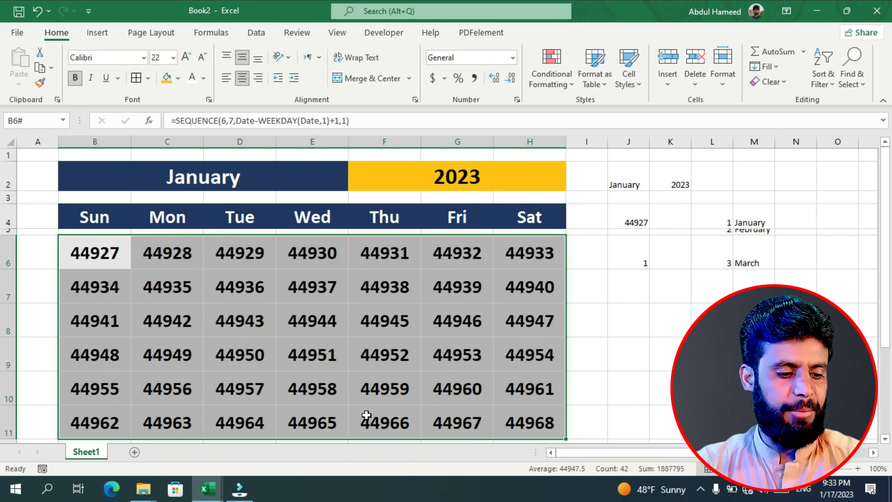
key(ctrl+1)
drag(540, 163, 311, 33)
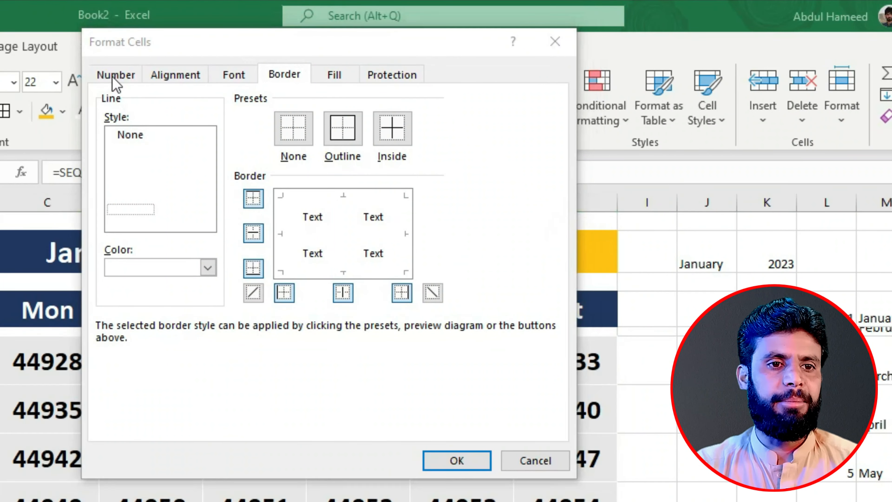
click(113, 76)
click(118, 249)
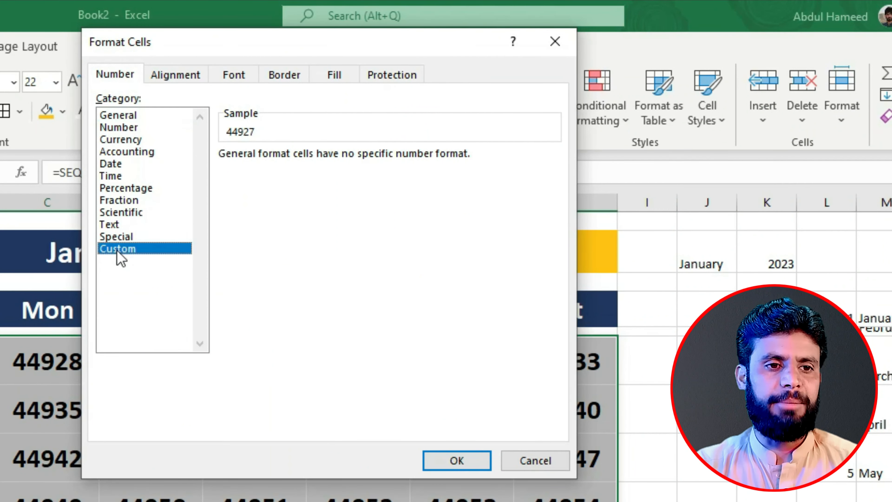
double_click(257, 172)
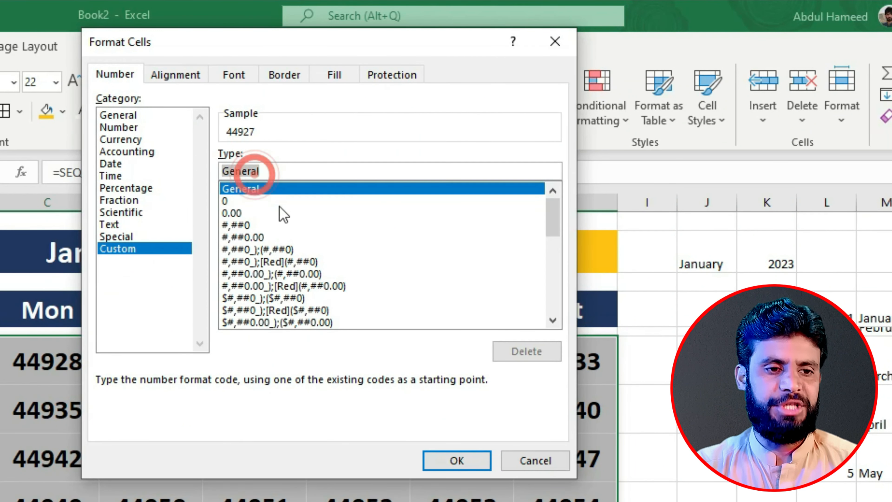
text(dd)
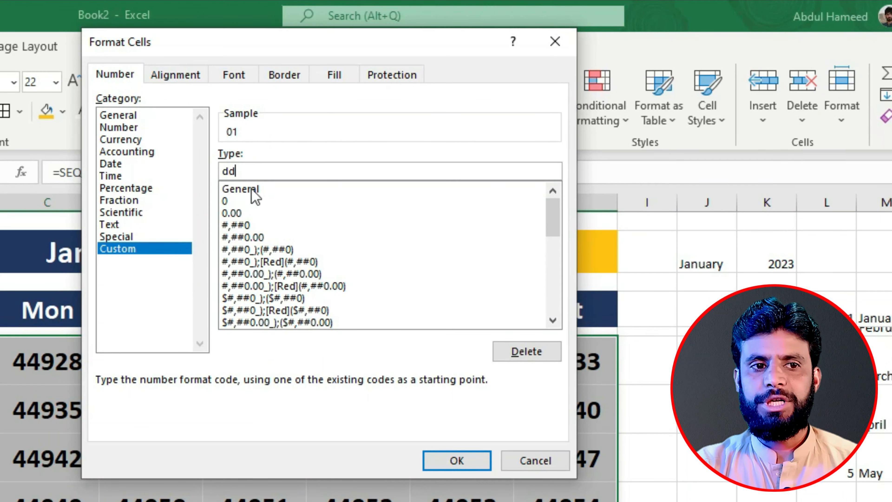
click(455, 461)
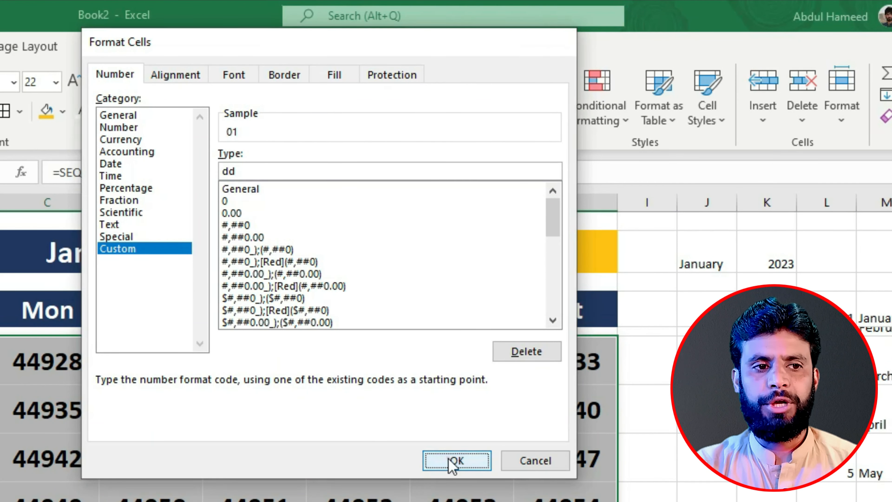
Examine the day grid around the month's end and its trailing dates, along with the month and year headings
scroll(89, 373, down, 1)
scroll(115, 436, up, 1)
click(168, 440)
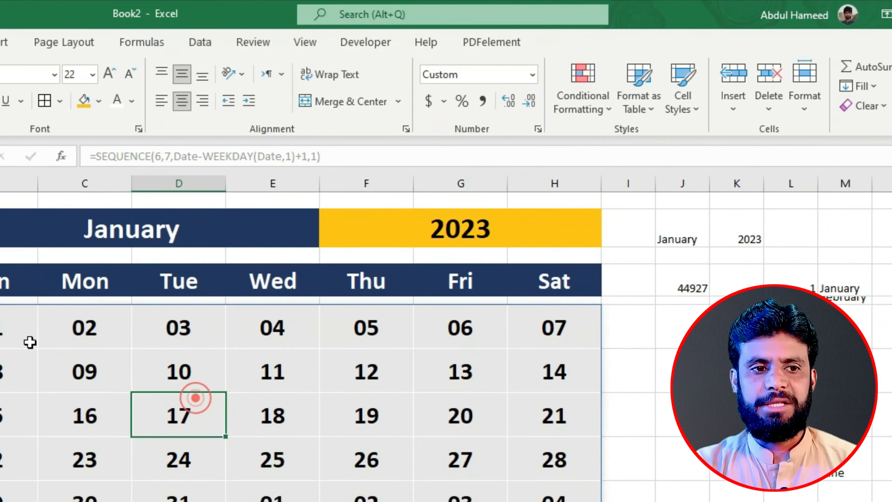
click(117, 499)
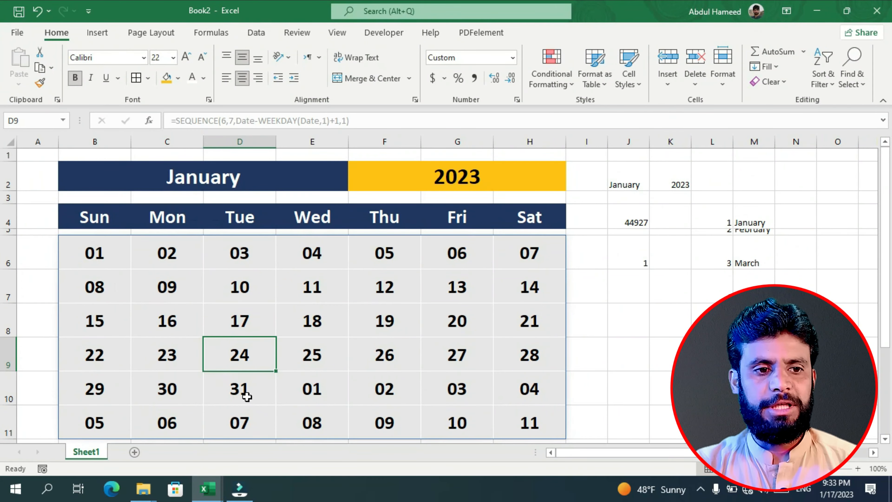
click(247, 397)
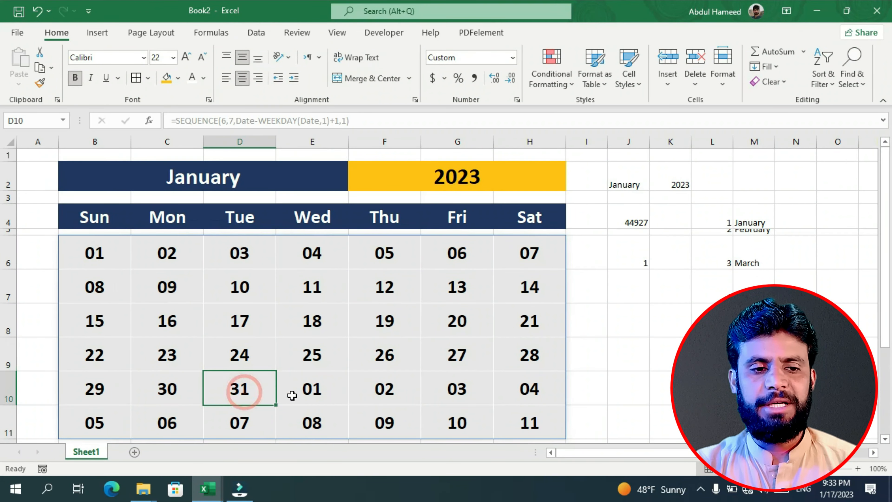
click(320, 393)
click(357, 390)
click(463, 394)
click(542, 398)
click(538, 418)
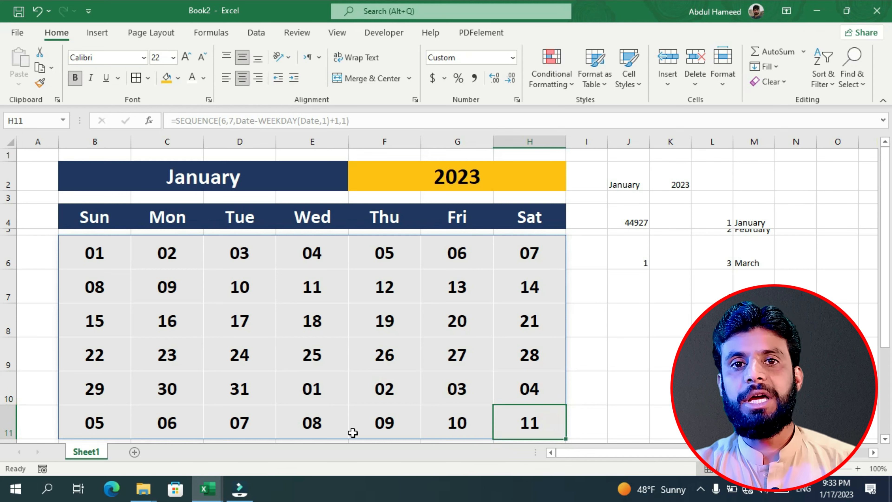
click(301, 399)
click(204, 176)
drag(353, 334, 316, 327)
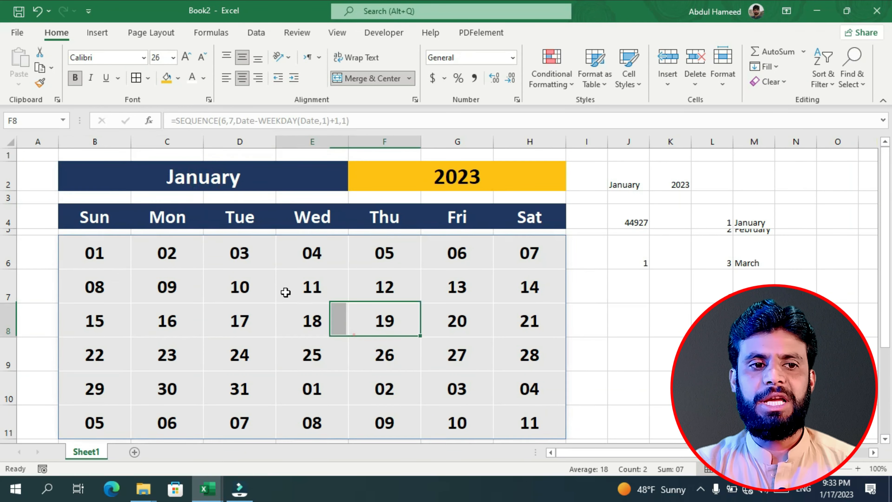
click(289, 314)
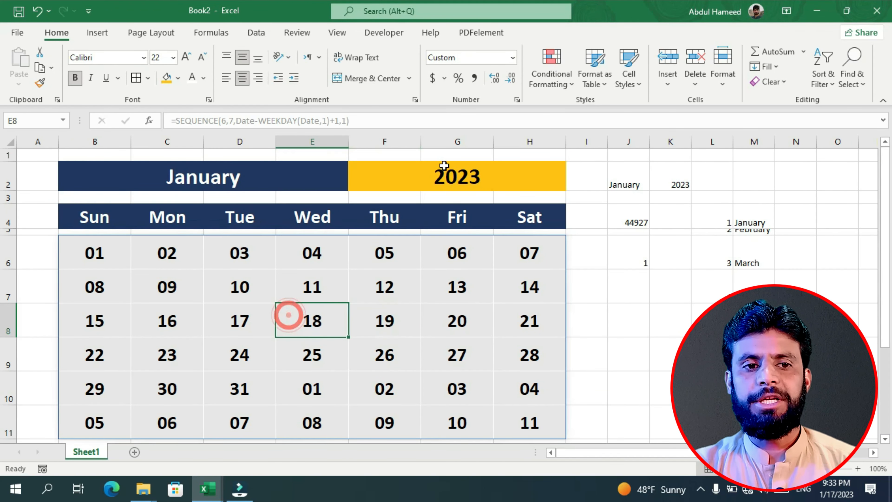
click(445, 165)
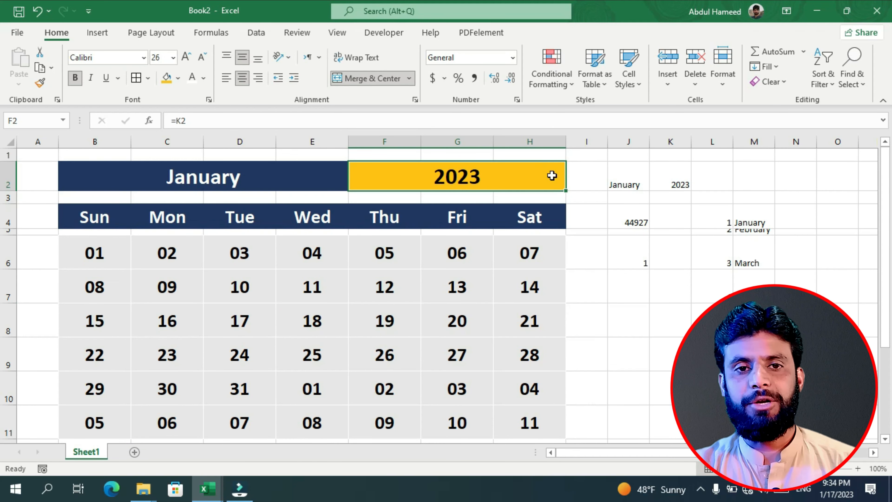
Insert a Spin Button form control over the start of the month heading in B2
click(379, 31)
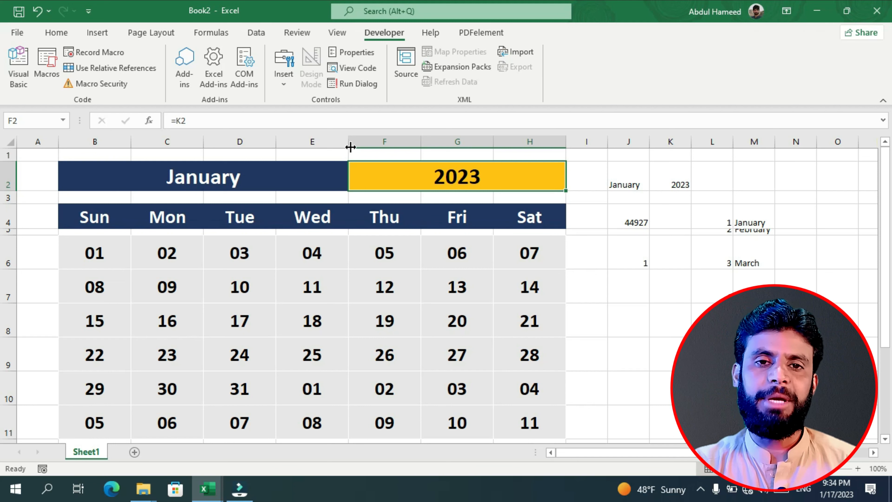
right_click(285, 32)
click(337, 43)
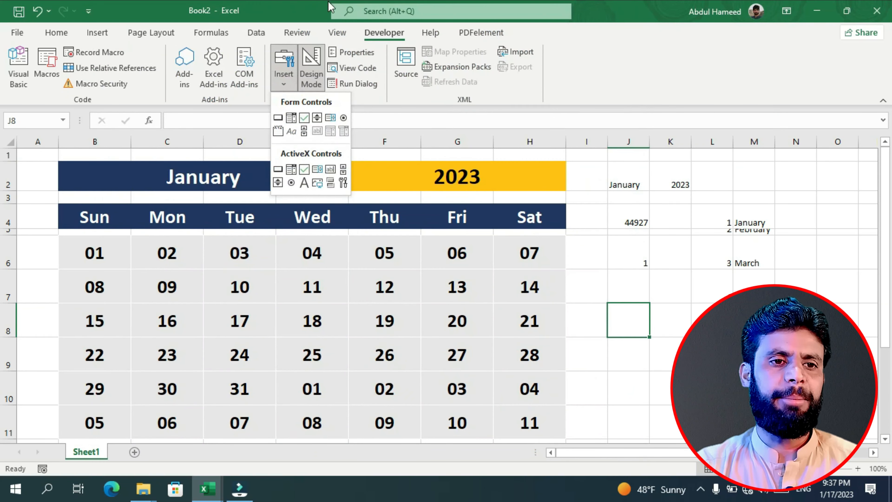
click(365, 31)
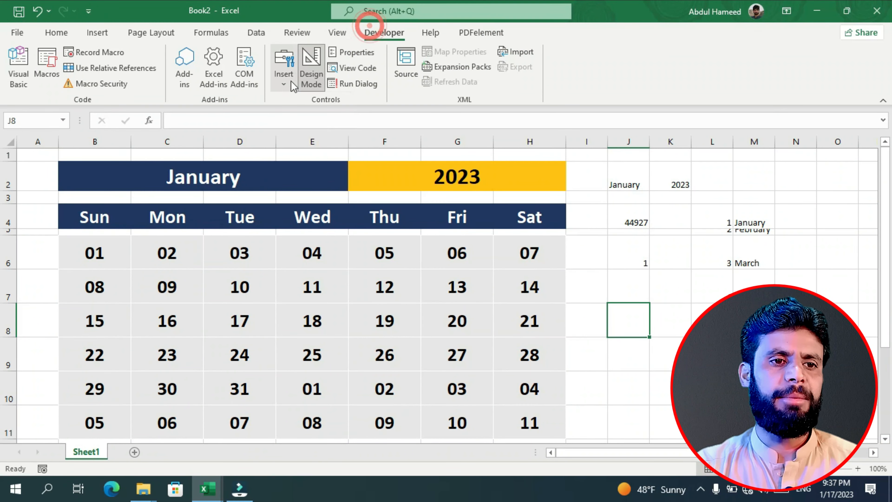
click(283, 85)
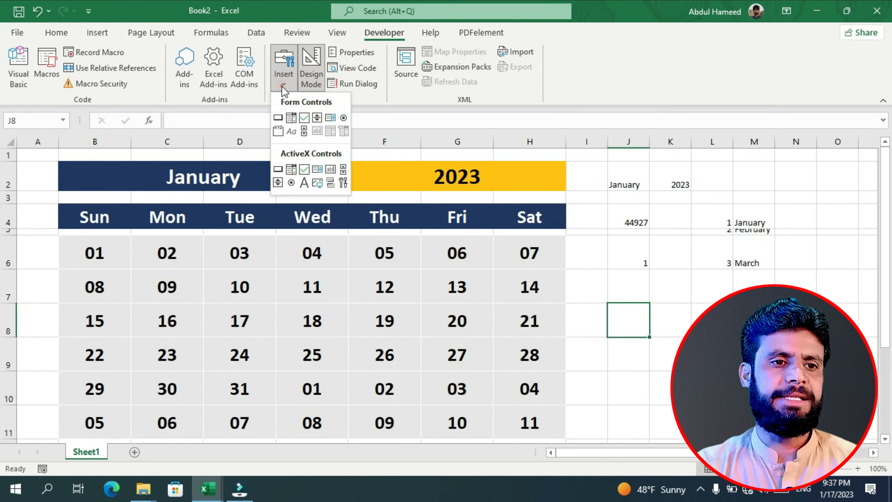
click(317, 118)
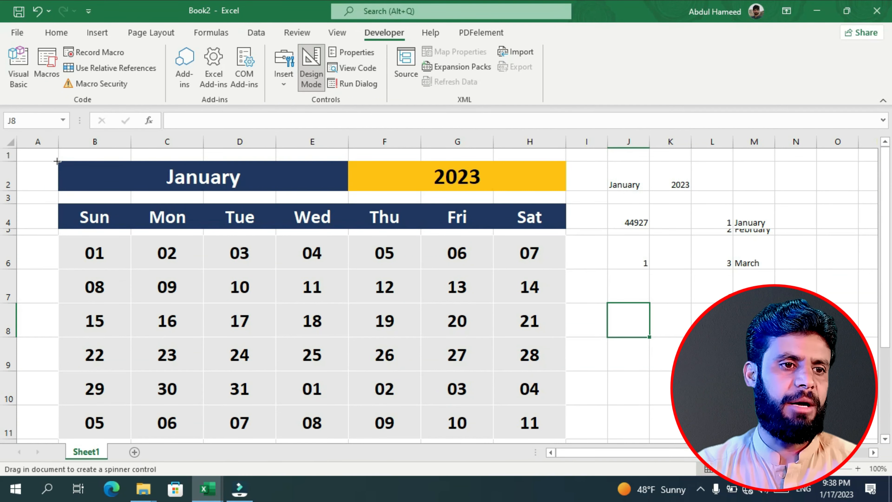
drag(57, 161, 82, 193)
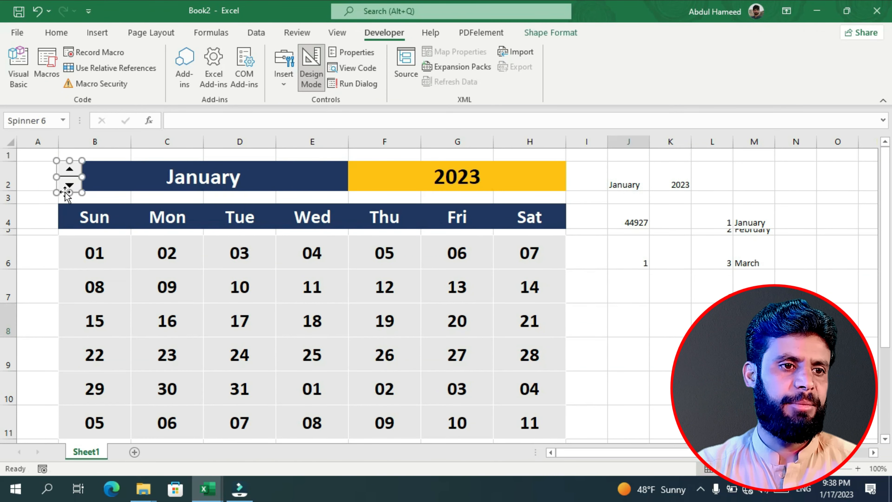
Align the spinner with the left edge of the month heading and fit its height to row 2
scroll(161, 249, up, 9)
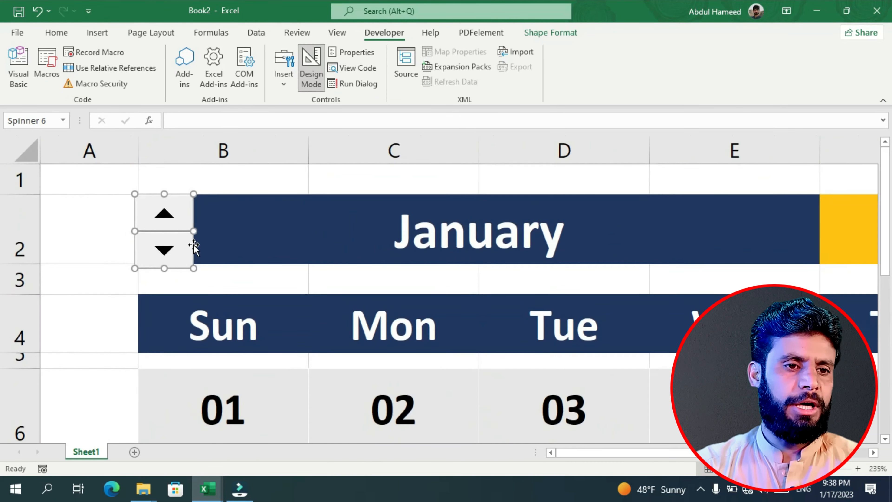
scroll(157, 252, up, 3)
scroll(184, 255, up, 1)
drag(182, 230, 186, 229)
drag(200, 294, 203, 286)
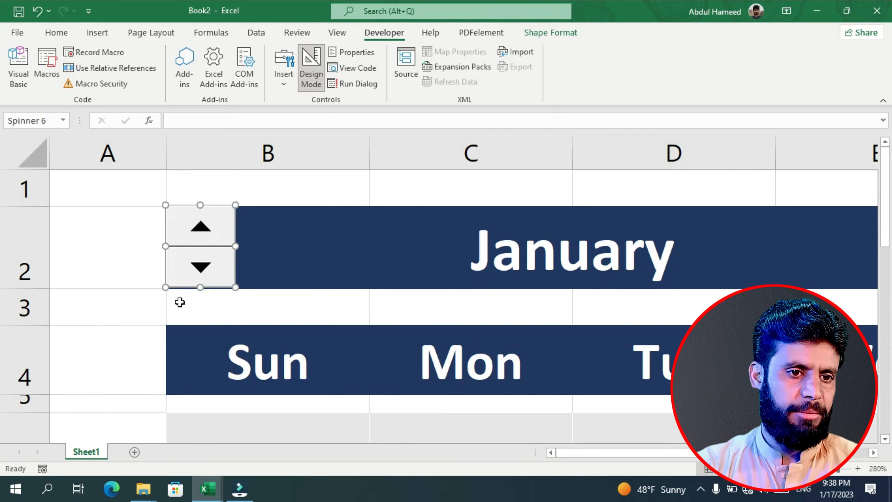
ctrl+scroll(197, 285, down, 6)
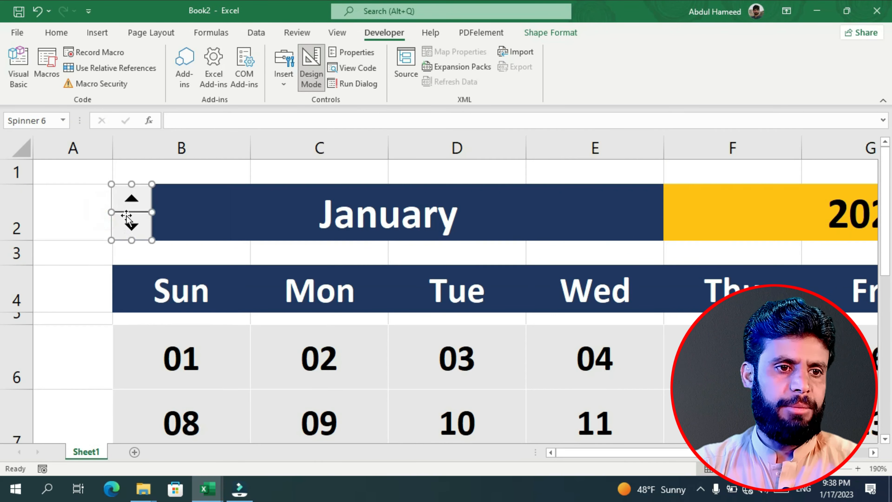
Duplicate the month spinner and place the copy at the far end of the year heading in row 2
drag(134, 207, 875, 210)
click(820, 255)
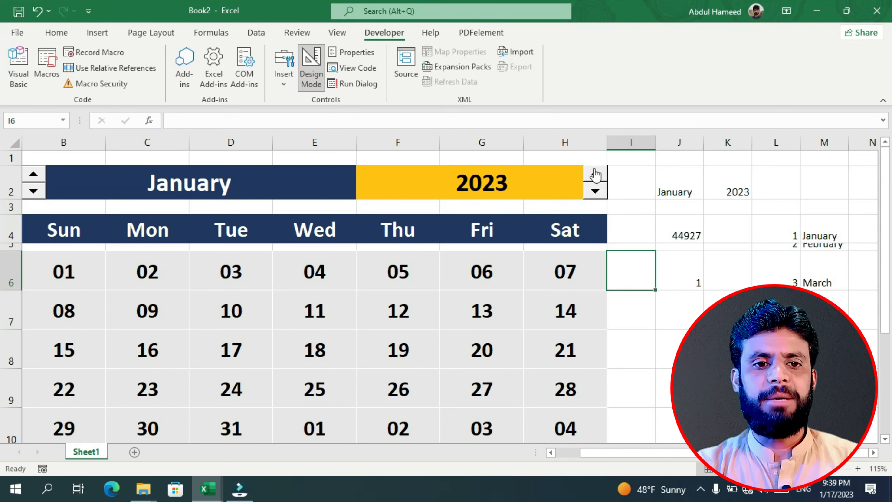
Try the increase and decrease arrows of the year spinner and the month spinner
click(597, 191)
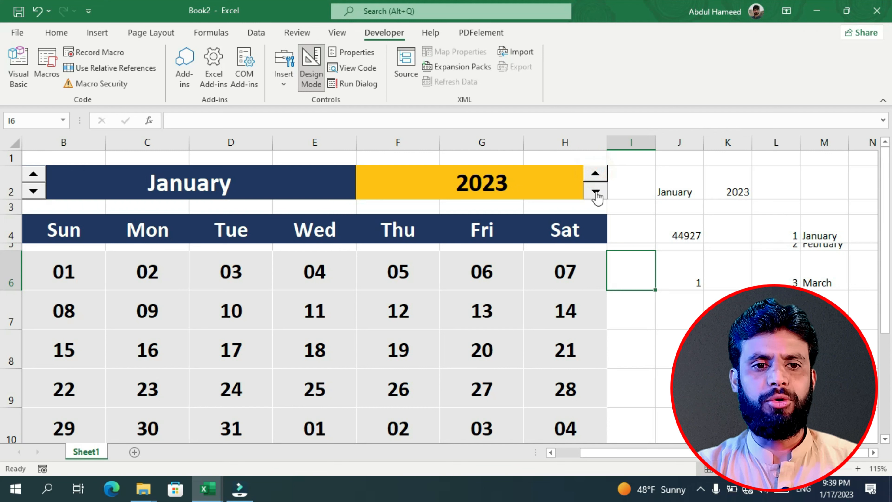
click(596, 175)
click(595, 175)
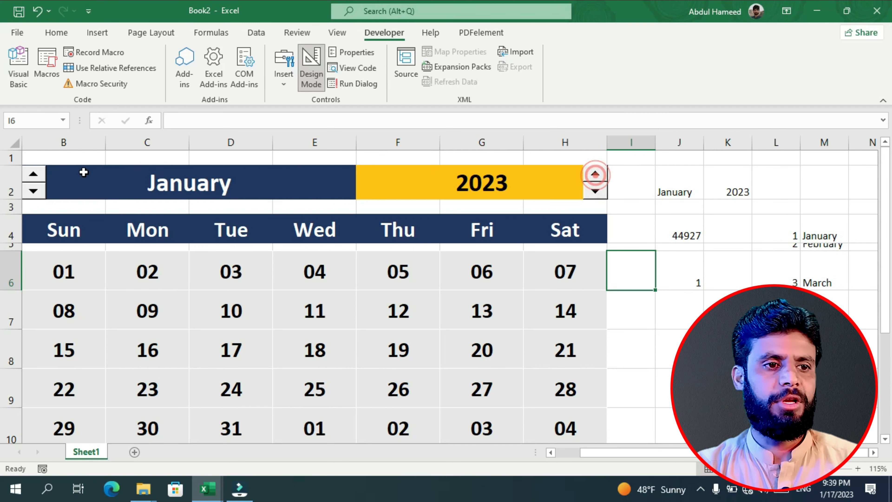
click(38, 178)
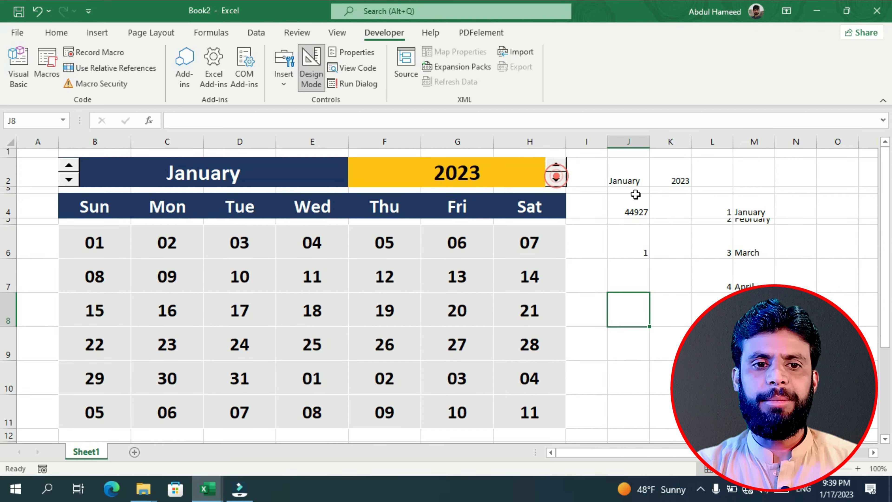
click(557, 165)
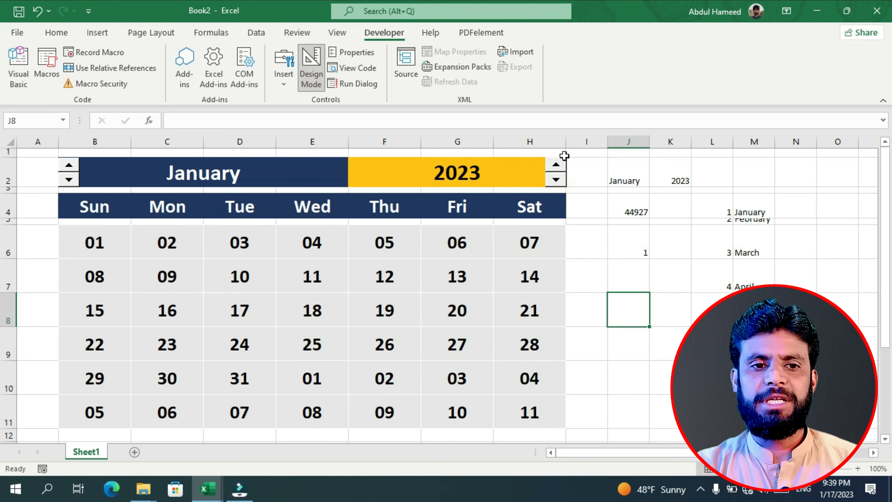
Format the year spinner control with minimum value 1900, maximum value 30000, incremental change 1 and cell link $K$2
right_click(554, 171)
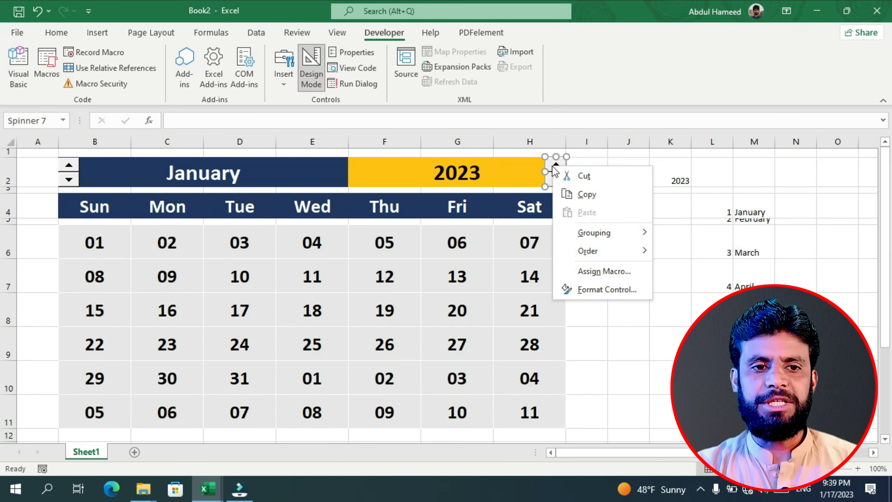
click(598, 290)
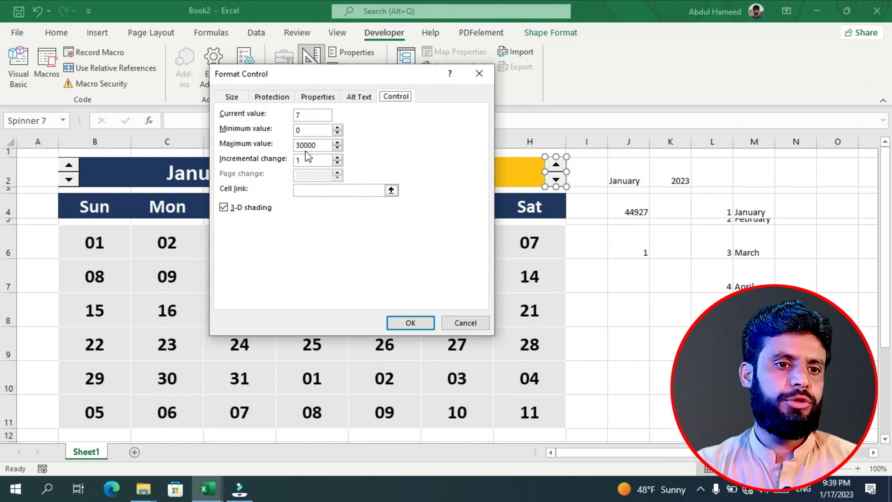
double_click(302, 131)
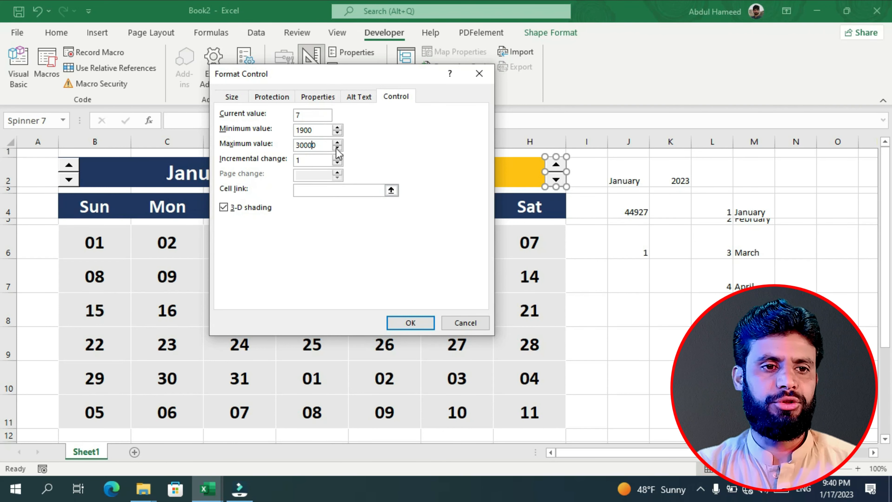
click(306, 191)
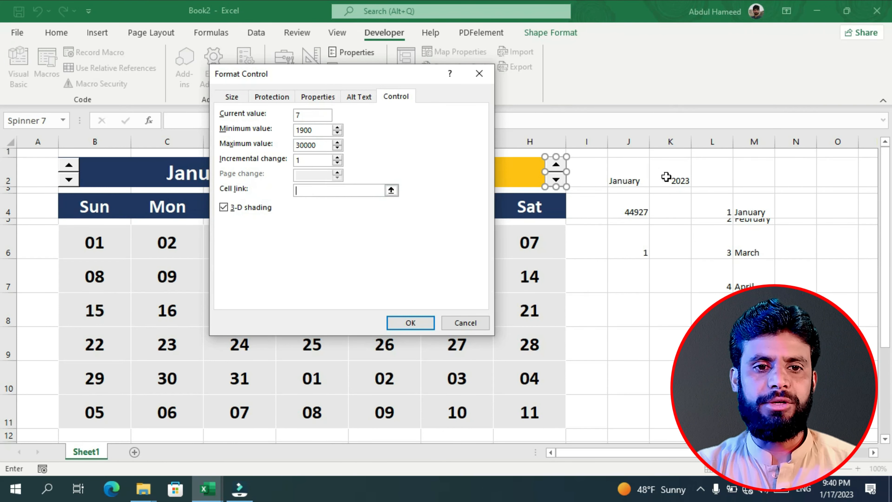
click(676, 177)
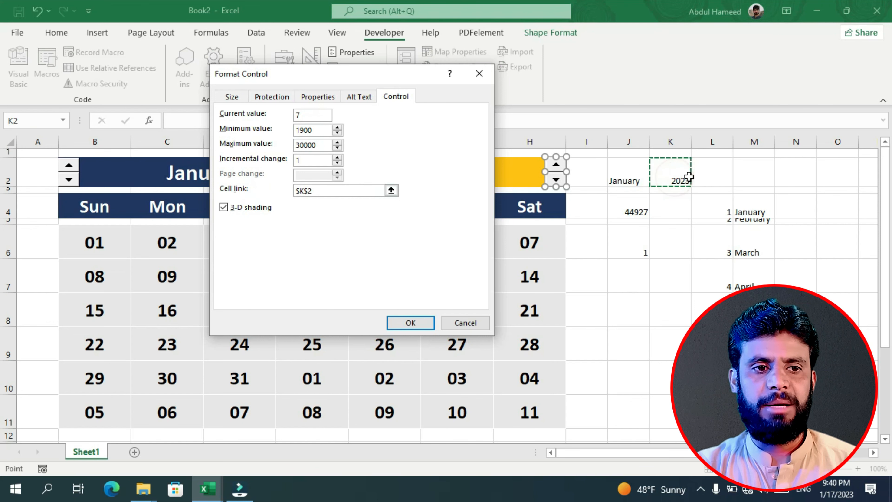
click(407, 322)
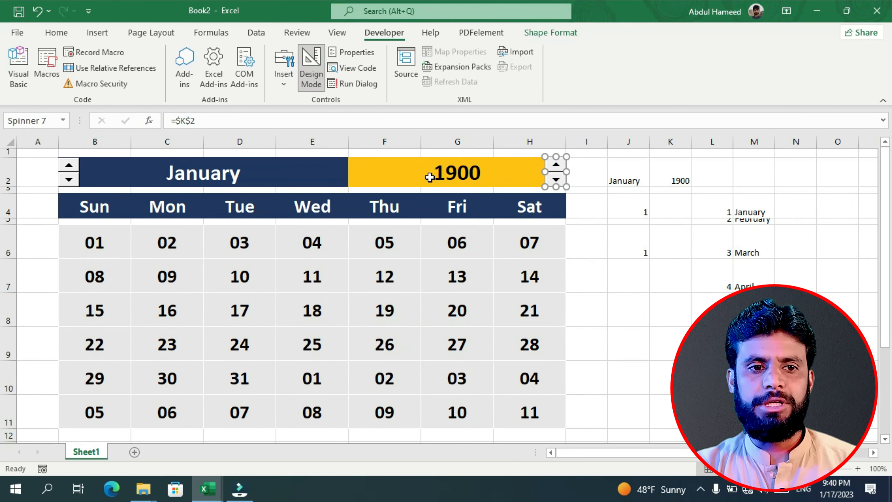
Enter 2023 as the year in cell K2
click(676, 179)
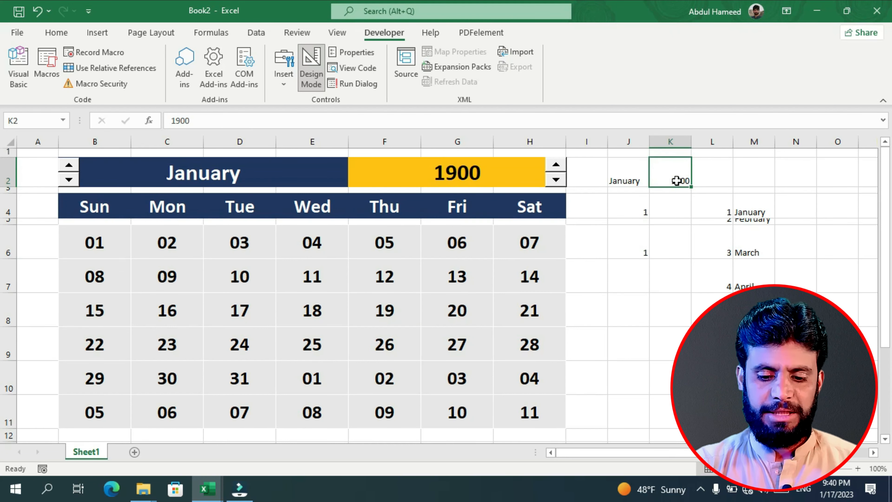
text(2023)
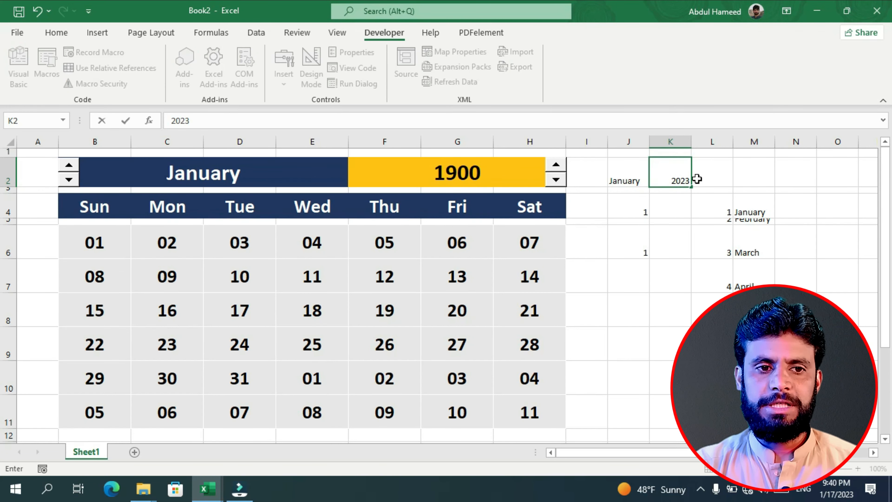
key(Return)
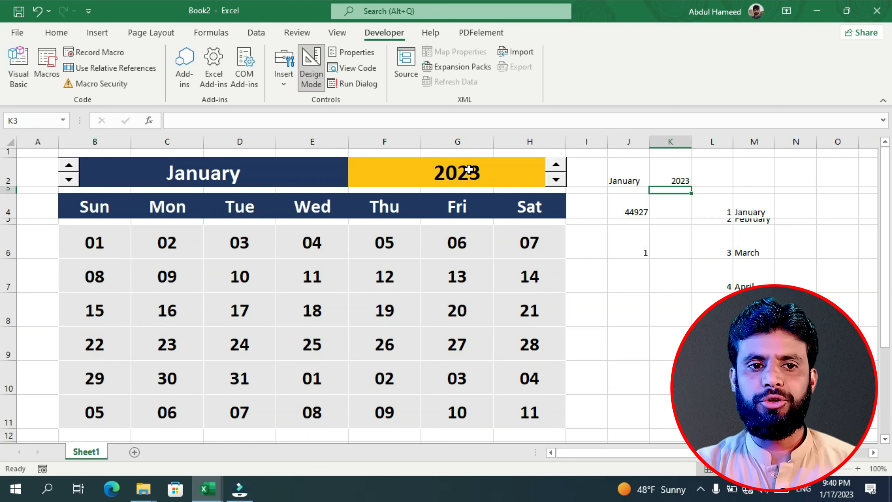
Test the year spinner by stepping through several years, finishing on 2022, and try the unlinked month spinner
click(555, 167)
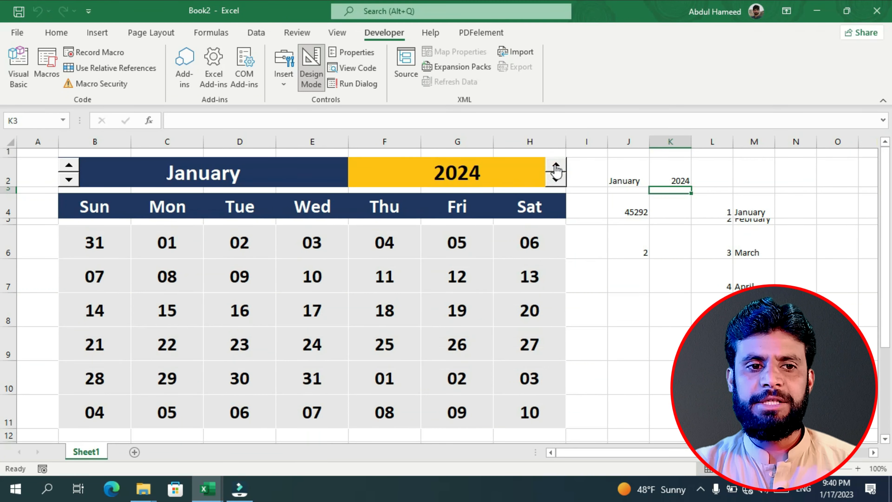
click(555, 167)
click(556, 168)
click(556, 167)
click(556, 167)
click(555, 167)
click(556, 168)
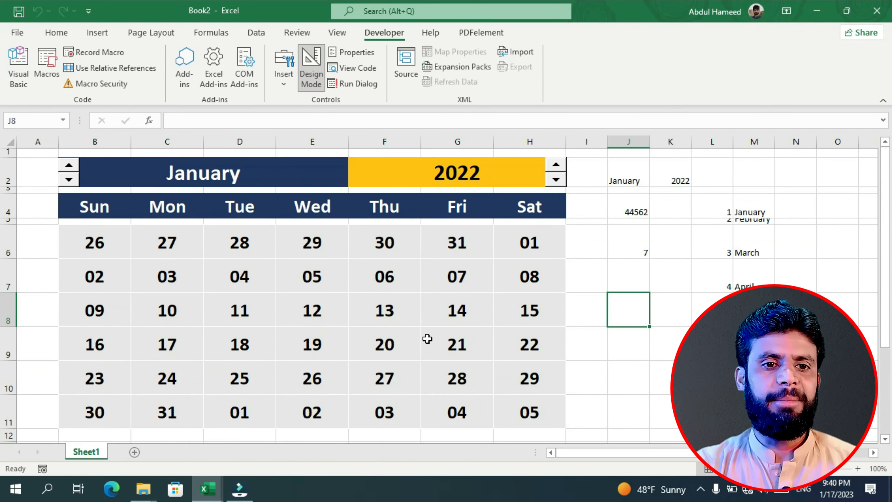
click(68, 165)
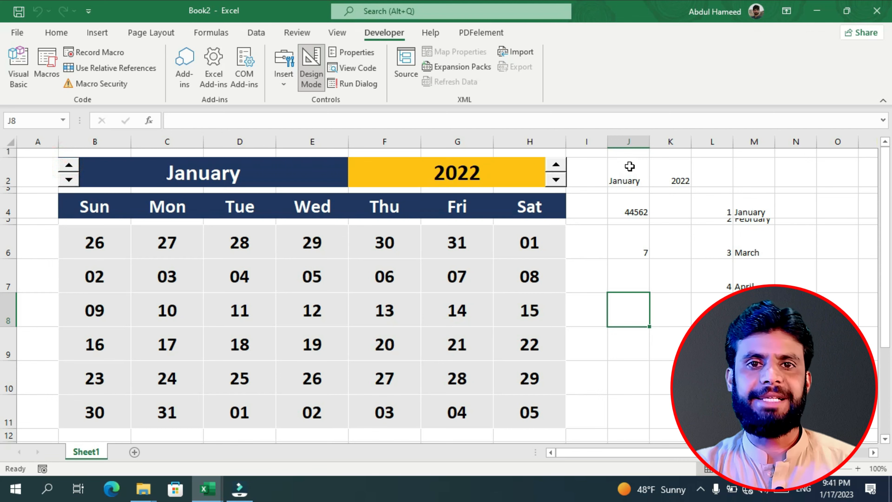
Enter the month number 1 in cell J1, above the month name
click(618, 151)
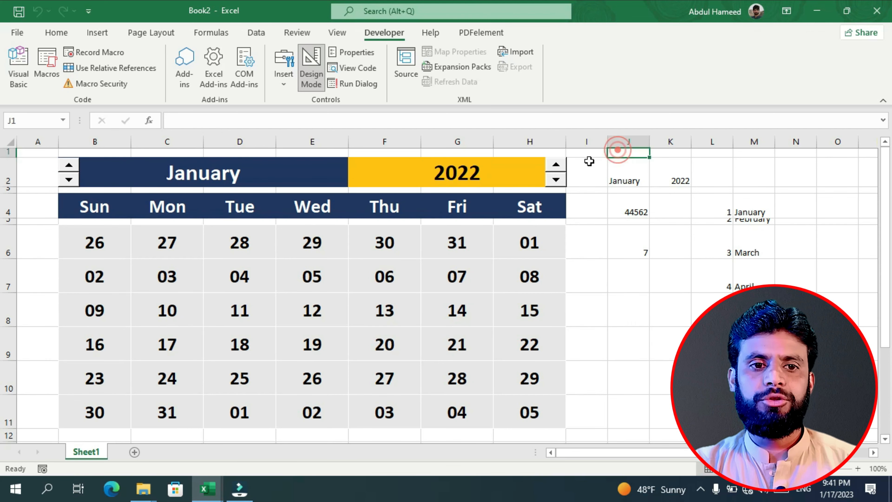
text(1)
key(Return)
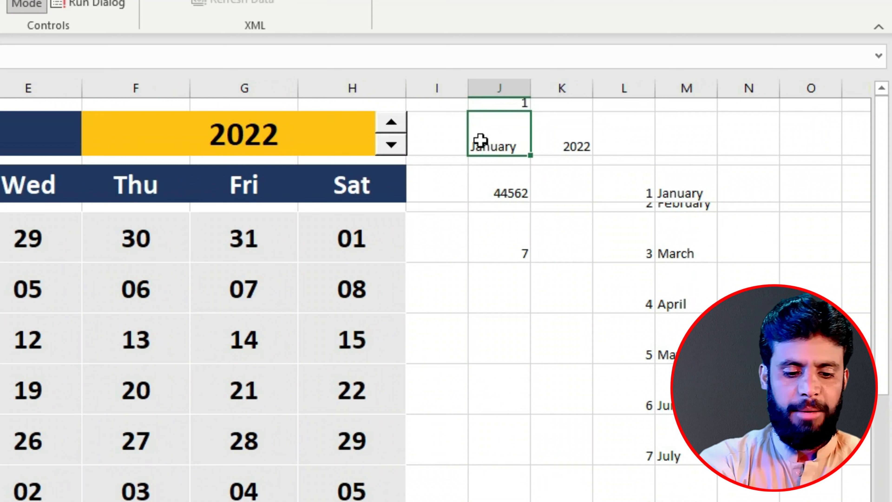
Replace the month name in J2 with the formula =VLOOKUP(J1,months,2) to look up the month from its number
text(=)
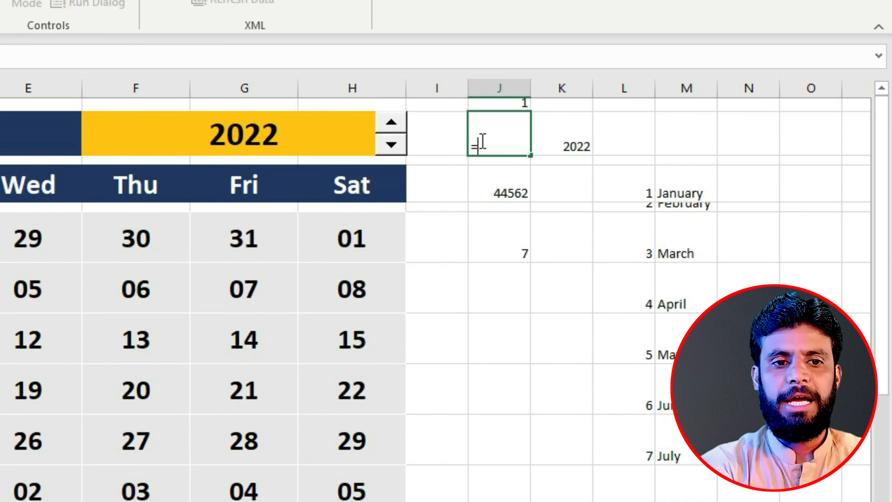
text(vl)
key(Tab)
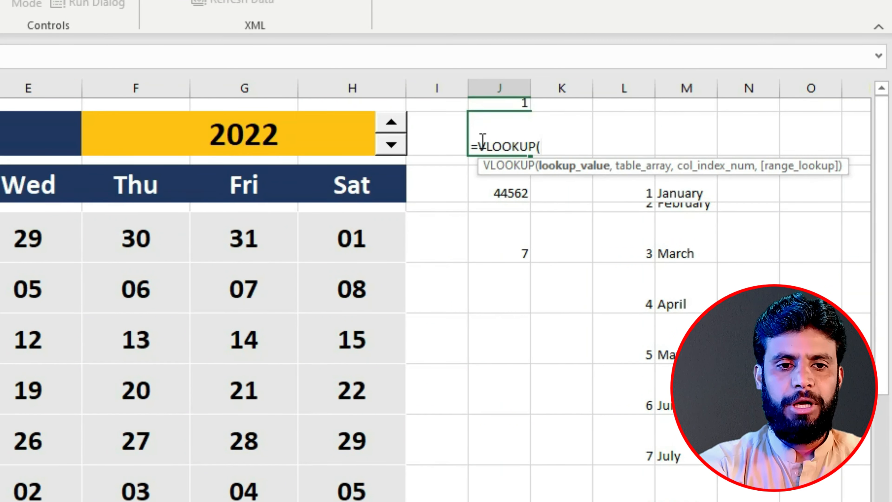
click(503, 102)
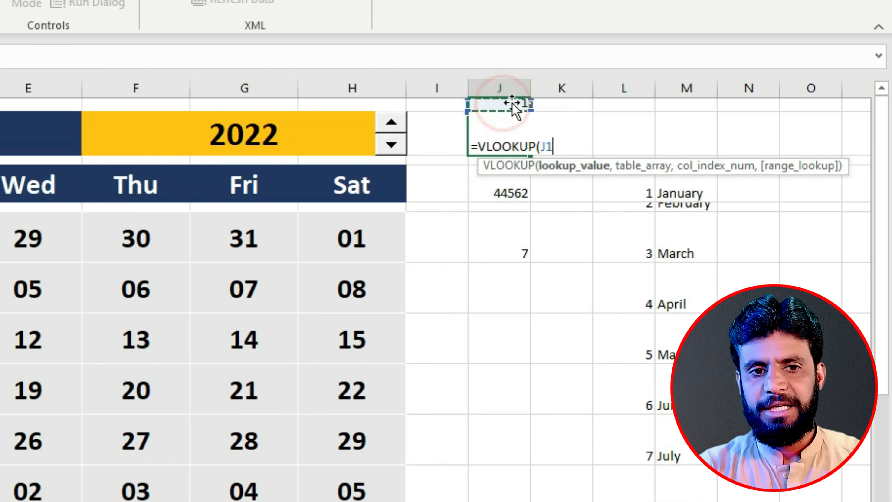
text(,)
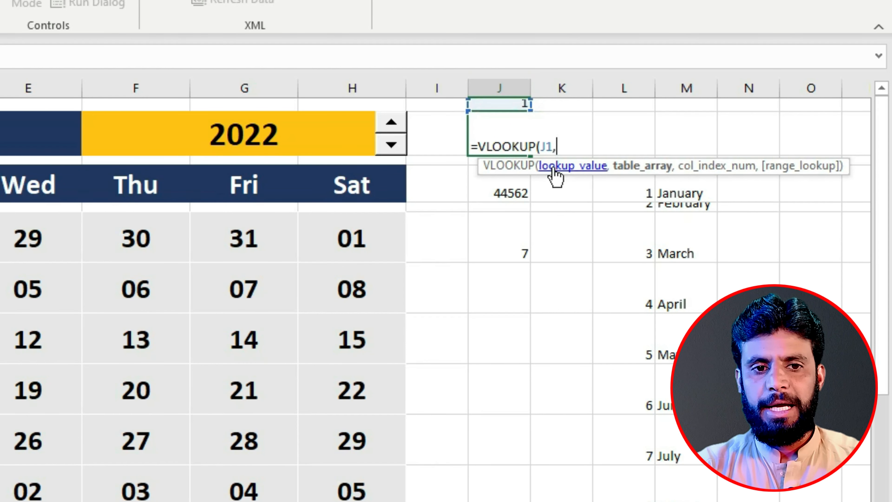
text(m)
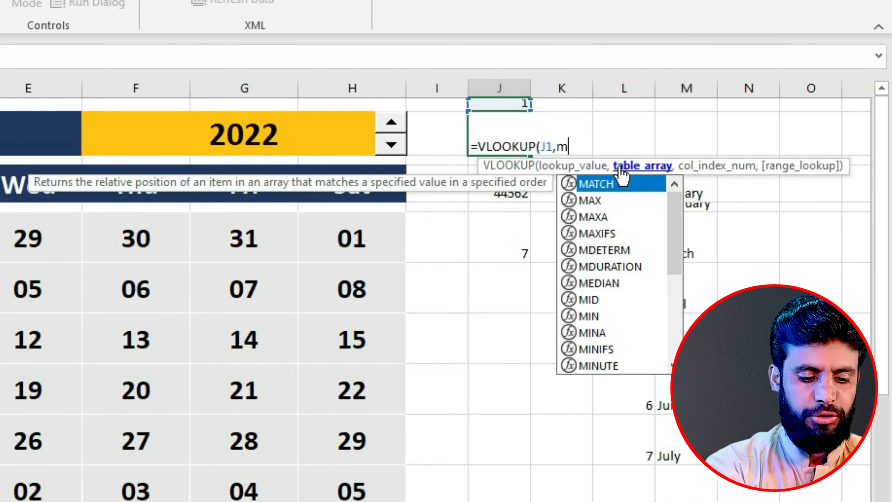
text(onths,)
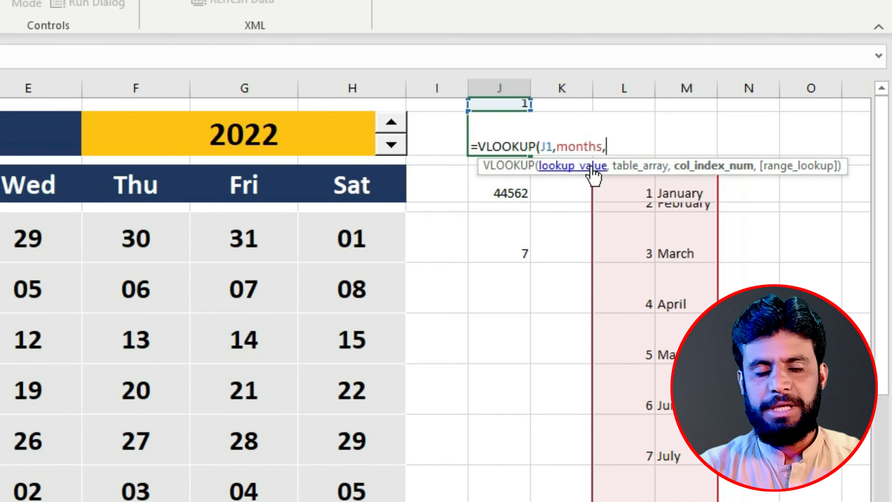
text(2)
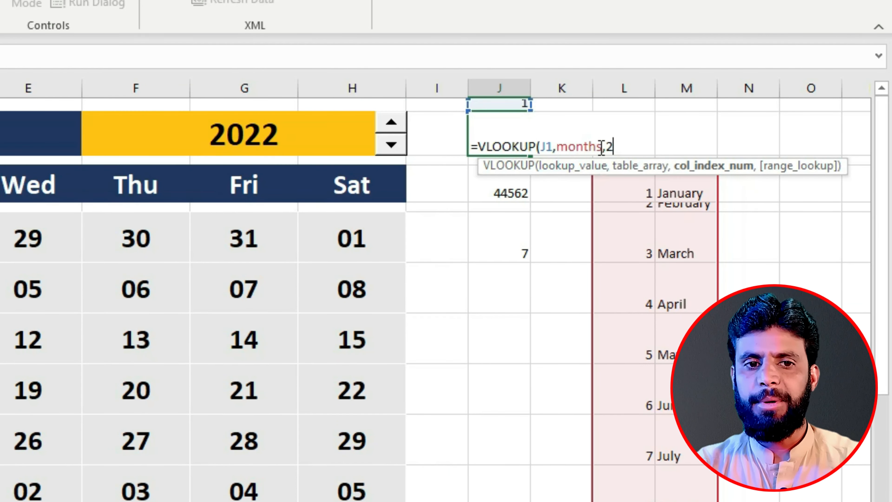
key(Return)
click(508, 144)
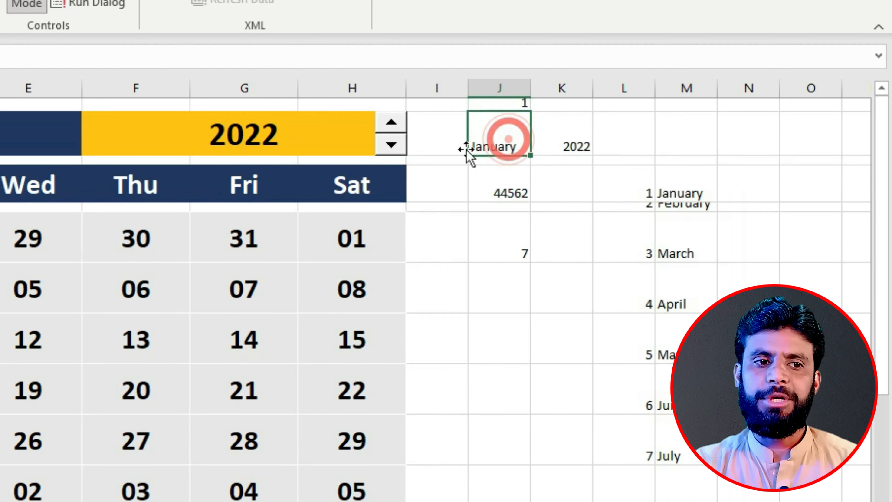
click(492, 104)
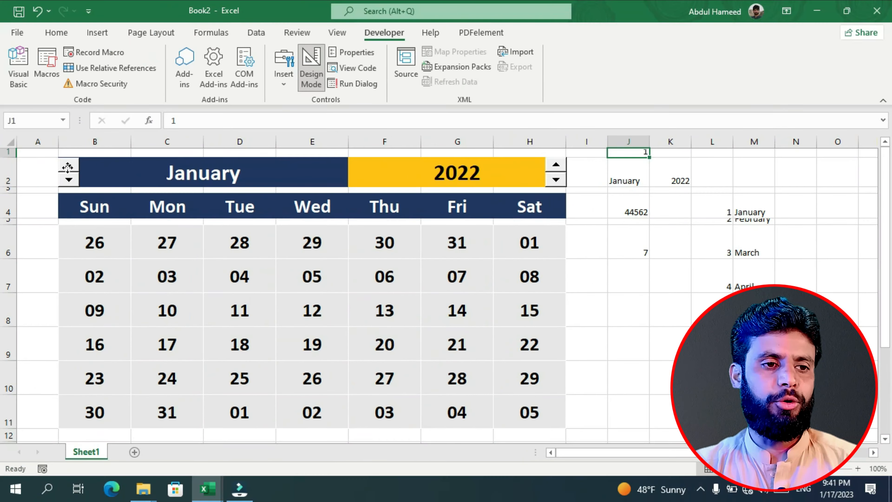
Format the month spinner control with current value 1, minimum value 1, maximum value 12 and cell link $J$1
right_click(69, 172)
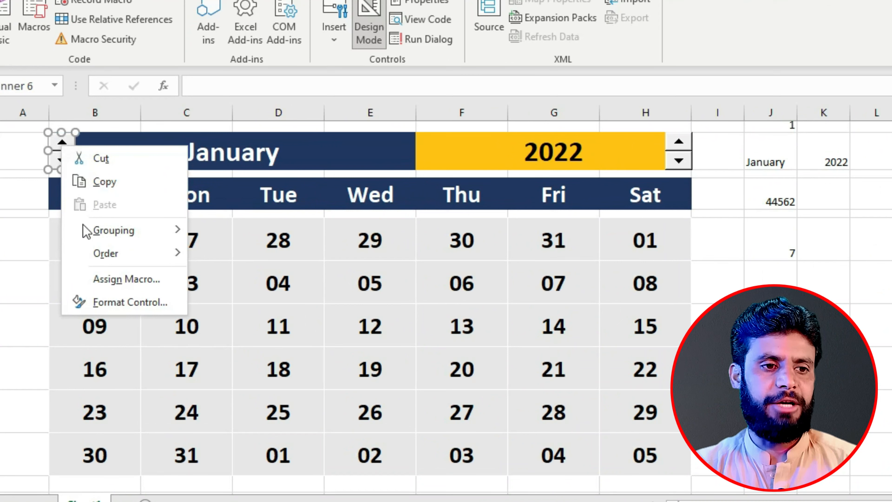
click(107, 303)
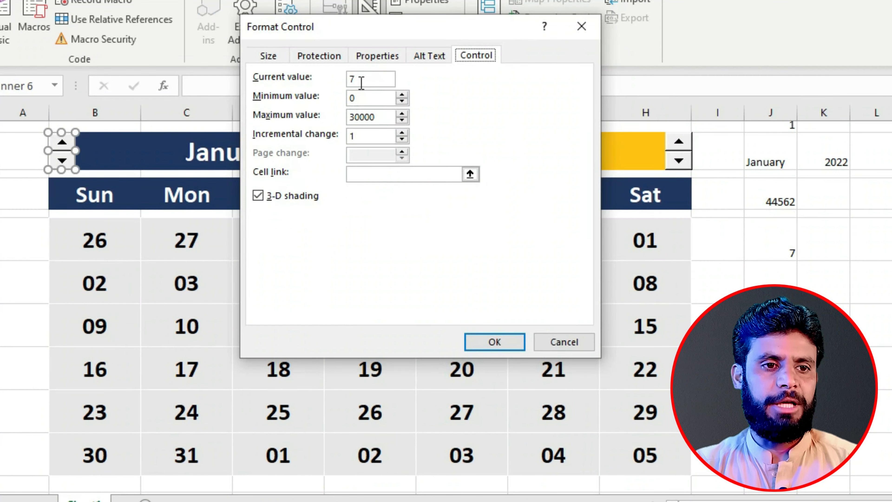
double_click(361, 80)
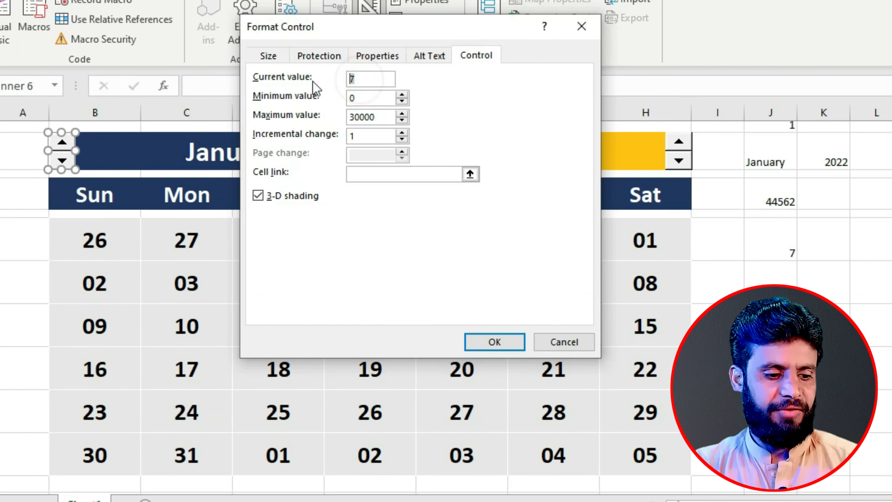
double_click(362, 99)
double_click(374, 116)
text(12)
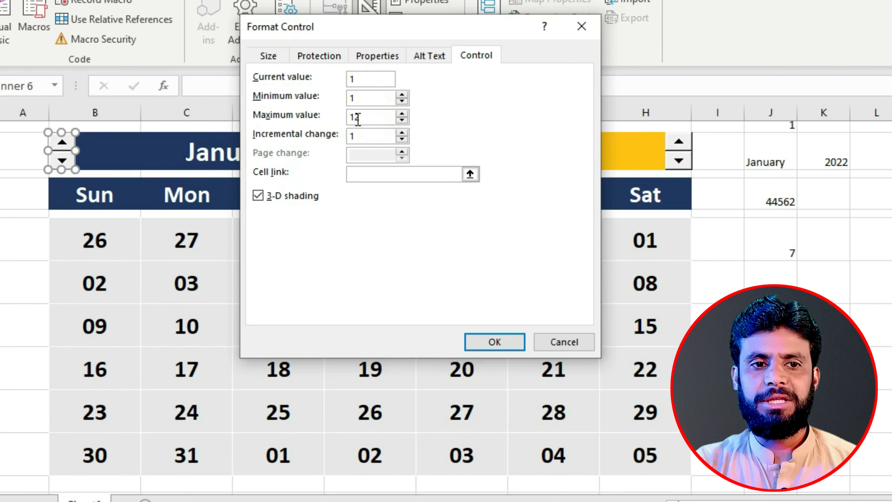
click(359, 175)
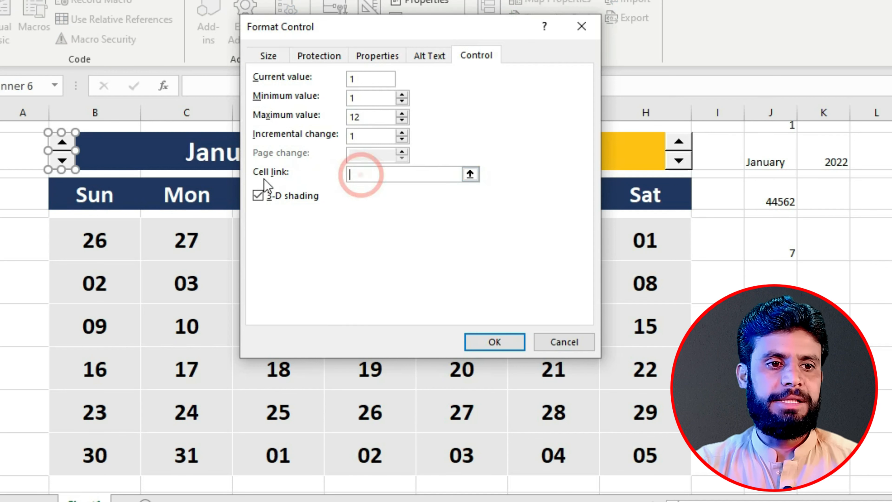
click(783, 127)
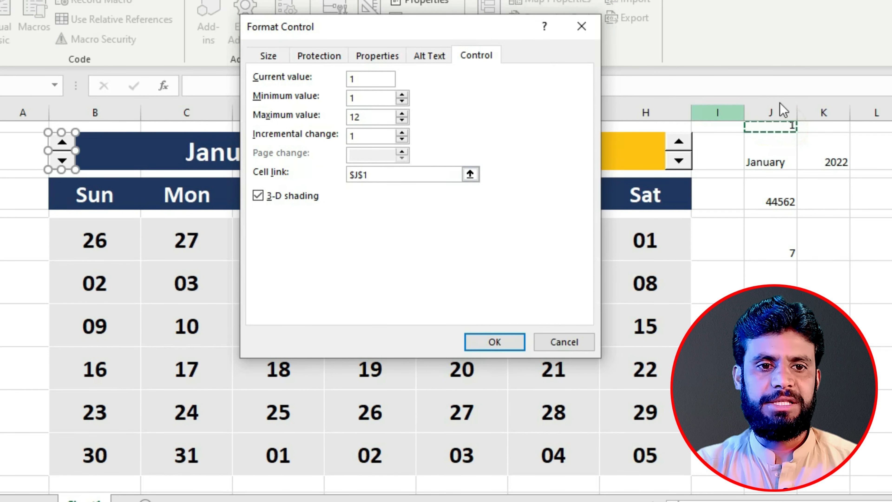
click(495, 344)
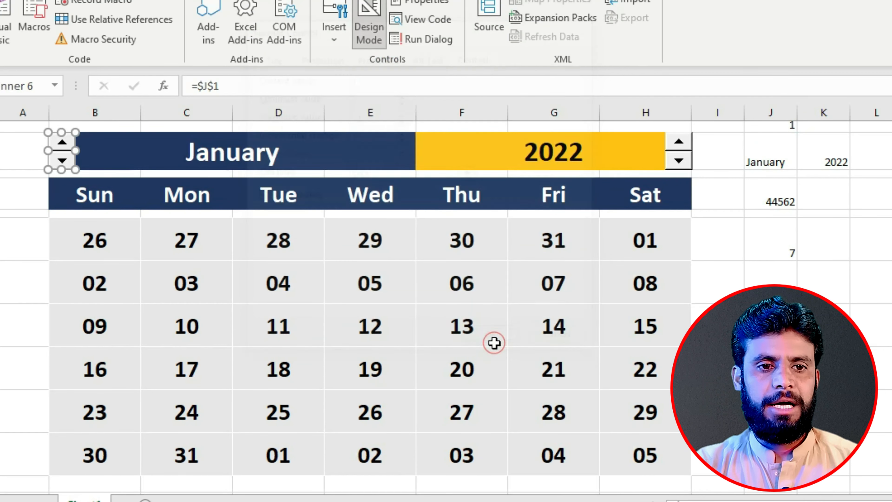
Deselect the month spinner and test it by advancing the calendar through several months from January
click(698, 337)
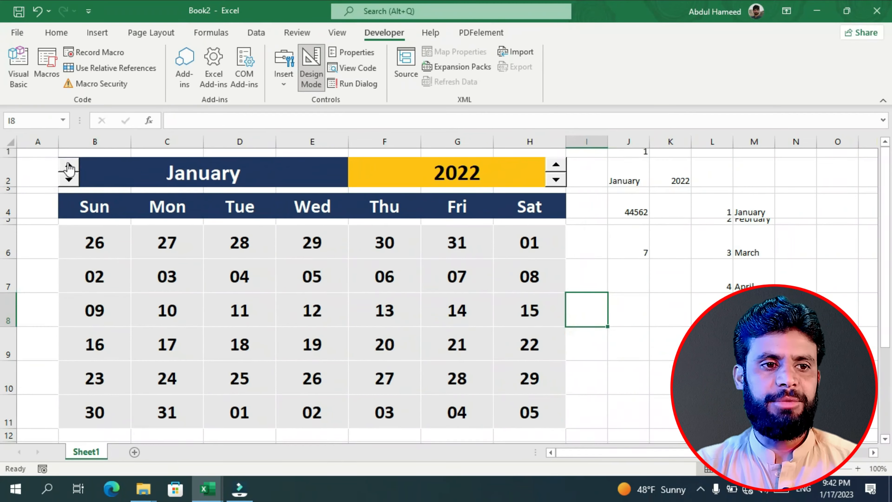
click(69, 167)
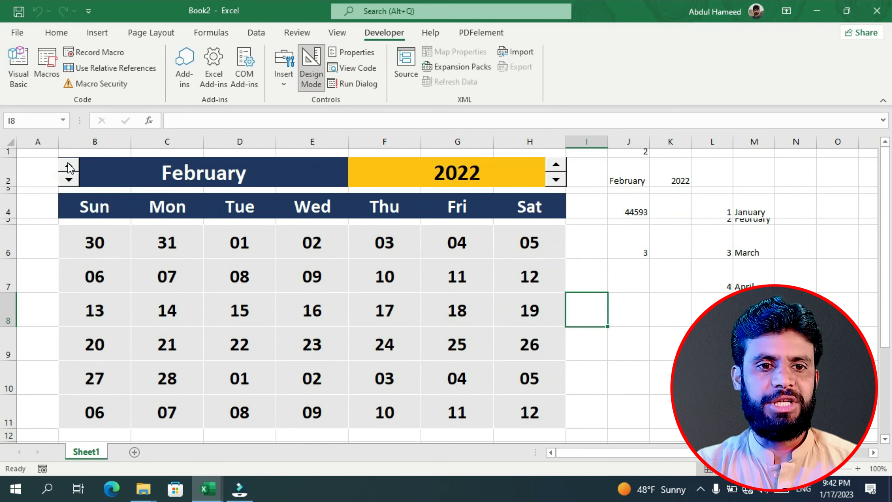
click(69, 165)
click(69, 165)
click(68, 165)
Start a formula-based conditional formatting rule for the date grid B6:H11 with the formula =month(B6)<>month($J$4)
drag(94, 242, 514, 404)
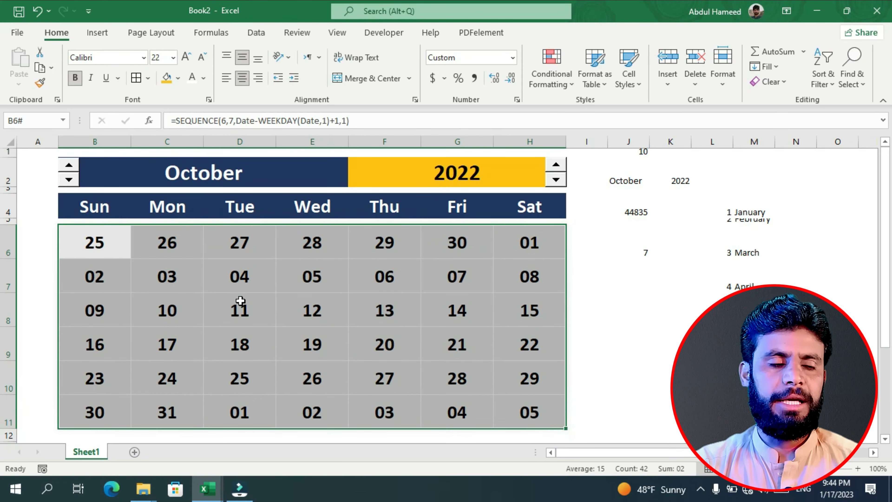
click(548, 74)
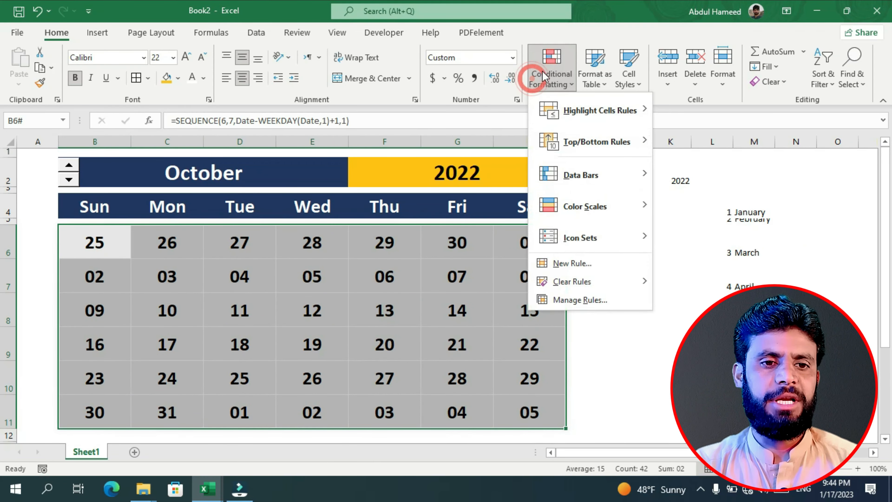
click(572, 263)
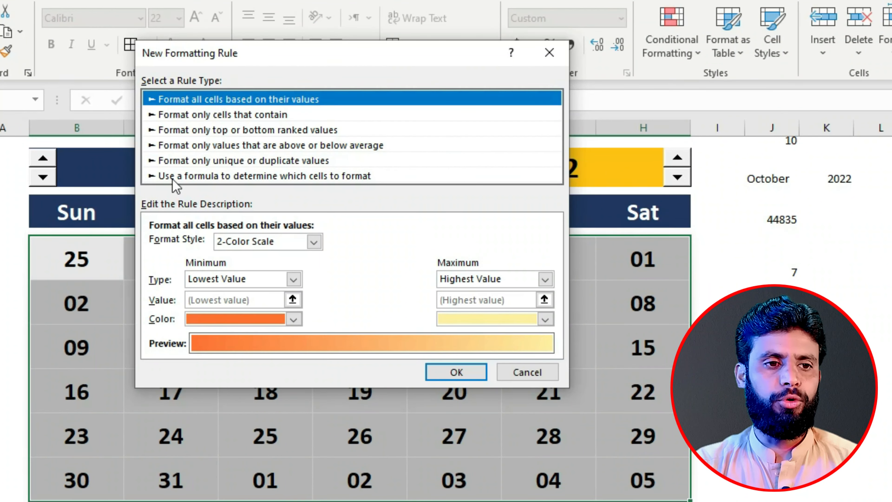
click(173, 178)
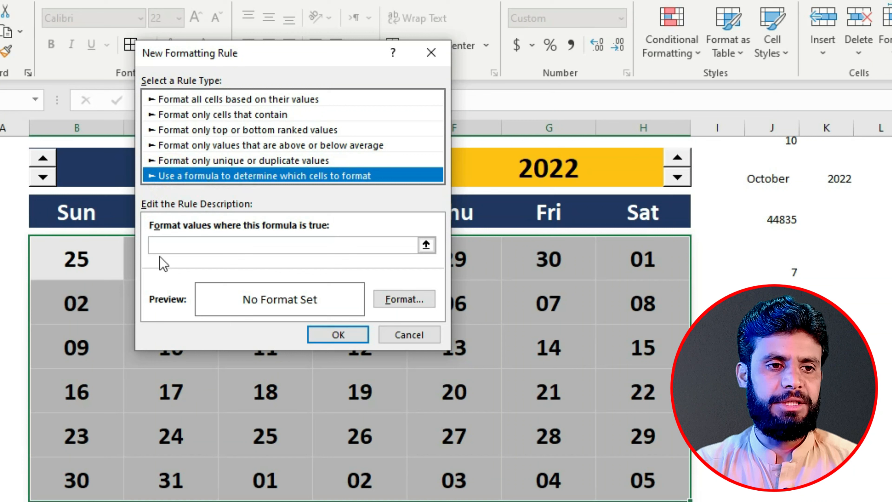
click(160, 245)
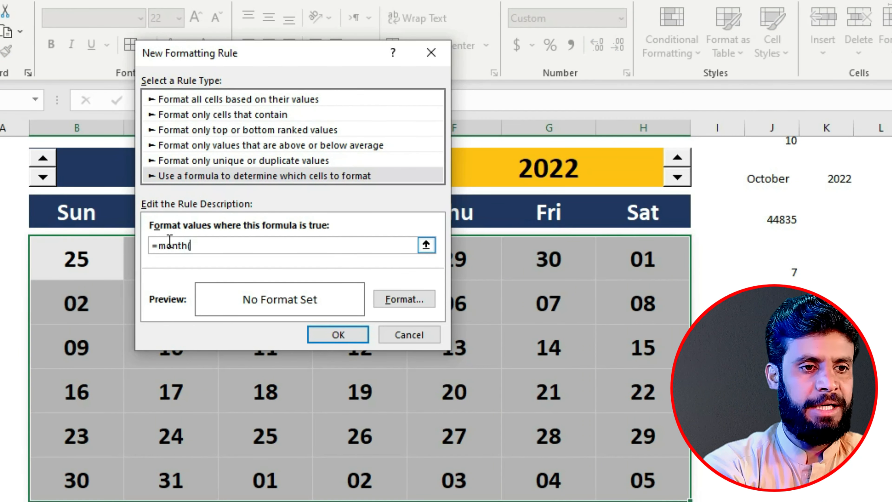
click(51, 257)
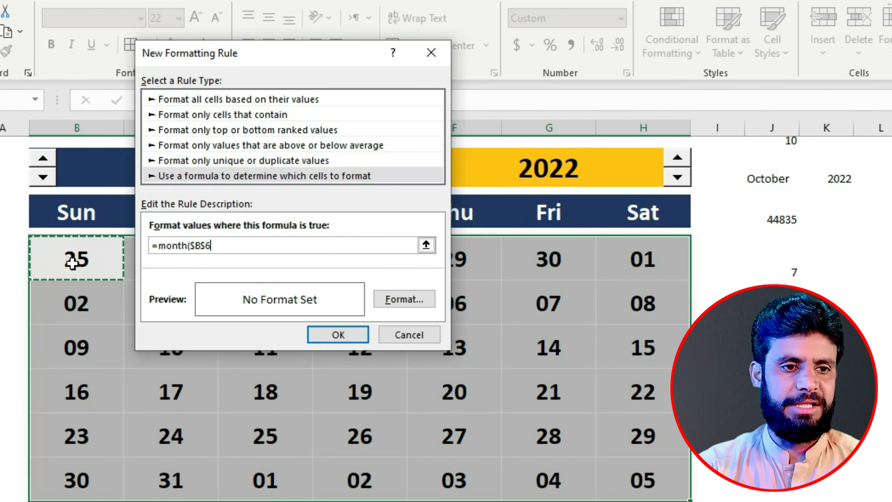
key(F4)
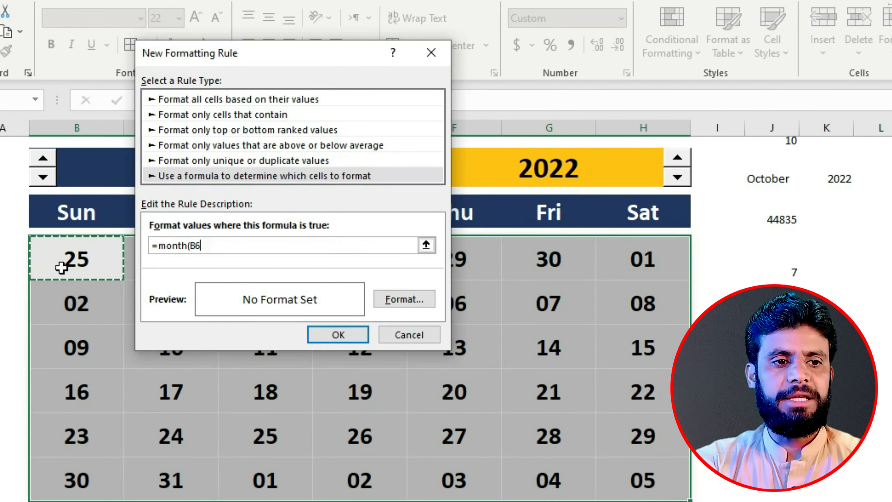
text()<>month()
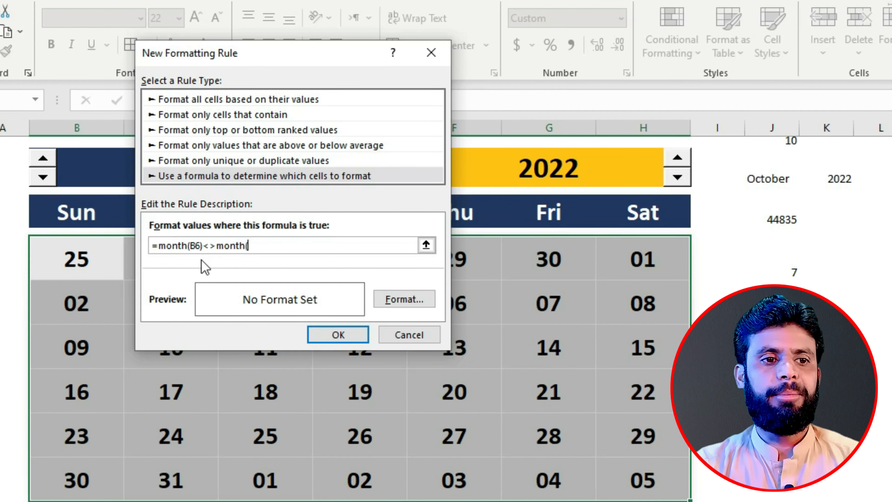
click(783, 212)
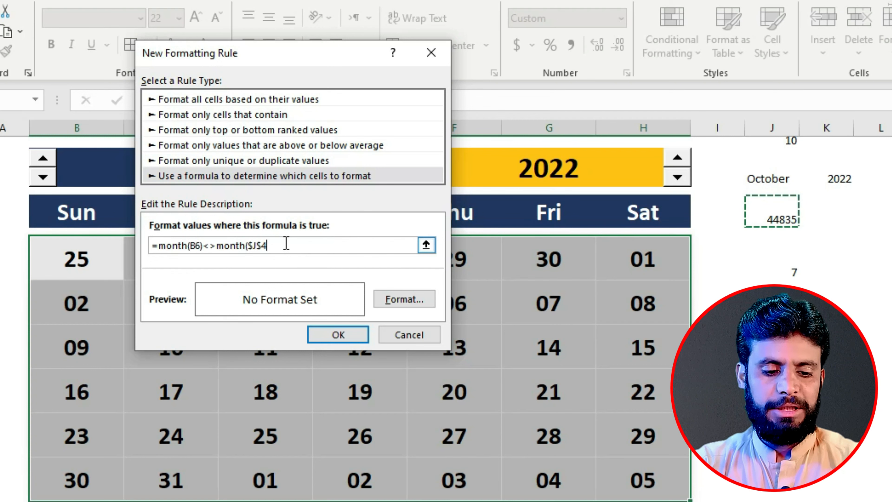
text())
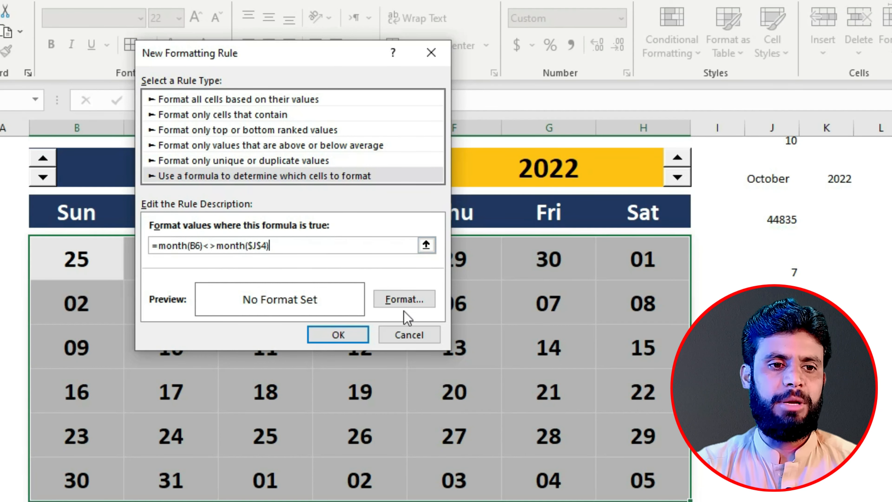
Give the rule's format a light grey font colour and a medium grey fill, and apply the rule to the date grid
click(404, 300)
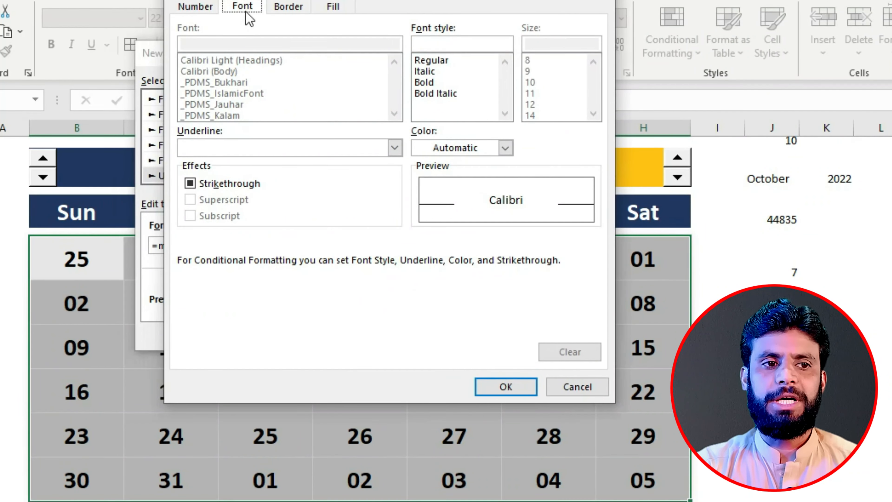
click(500, 147)
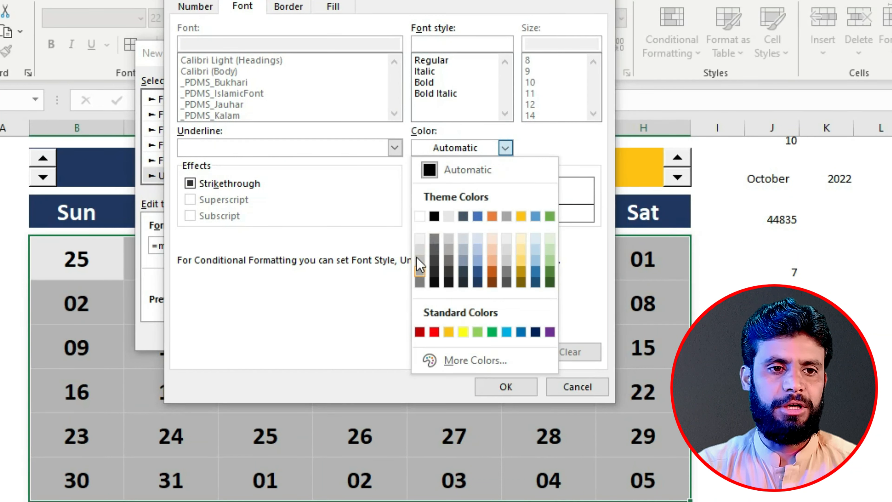
click(333, 6)
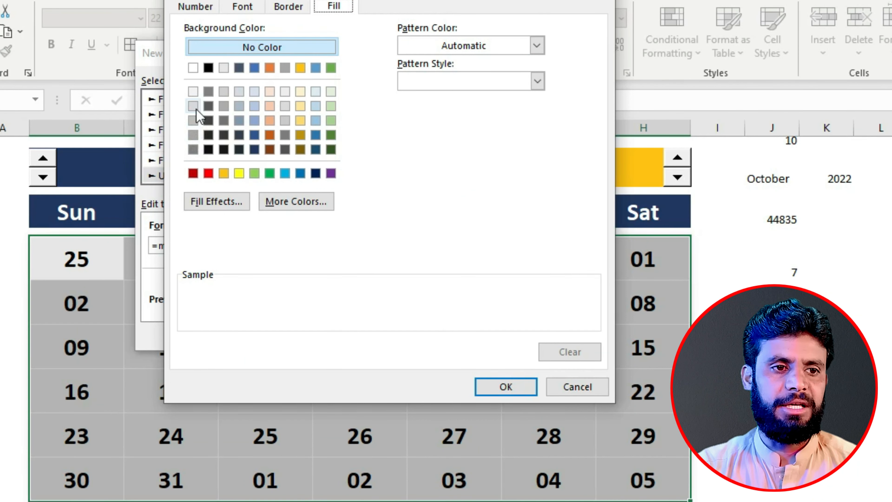
click(192, 135)
click(519, 391)
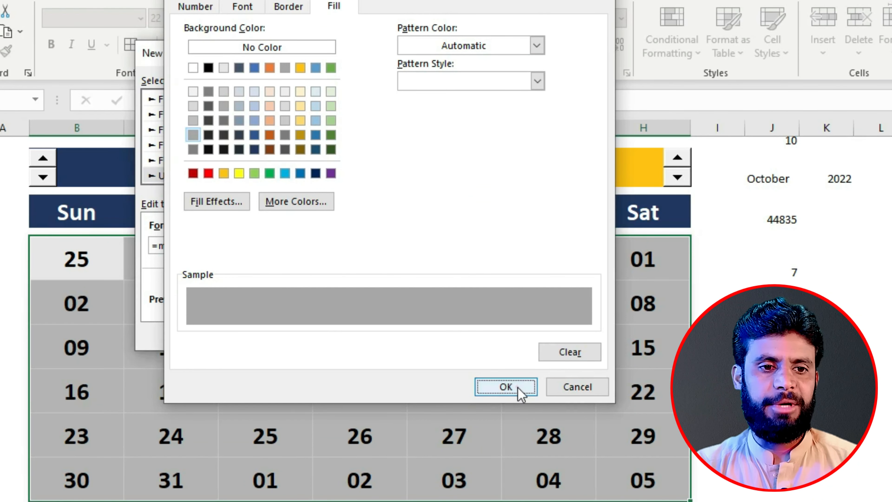
click(329, 337)
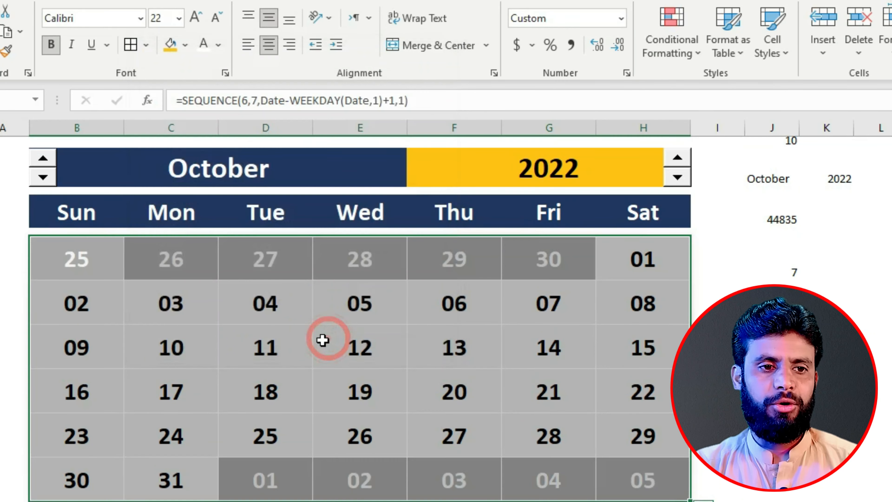
Advance the month to November and inspect the shading of the dates belonging to the previous and next months
click(322, 340)
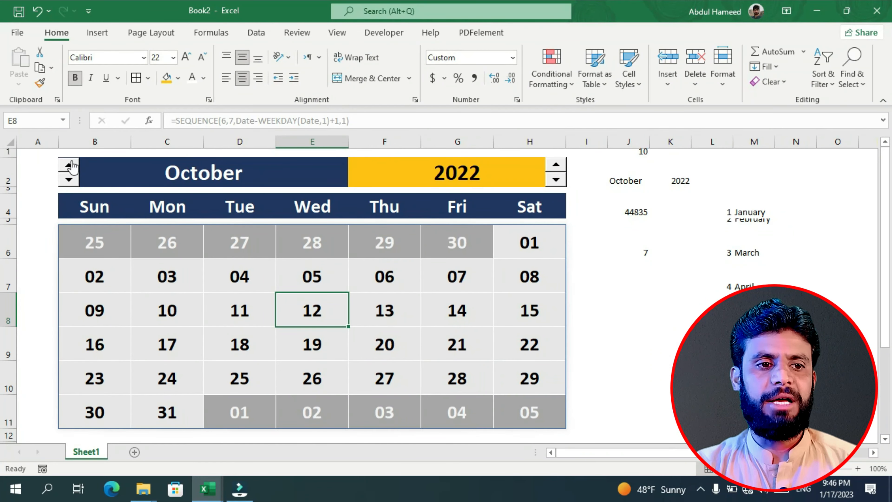
click(69, 164)
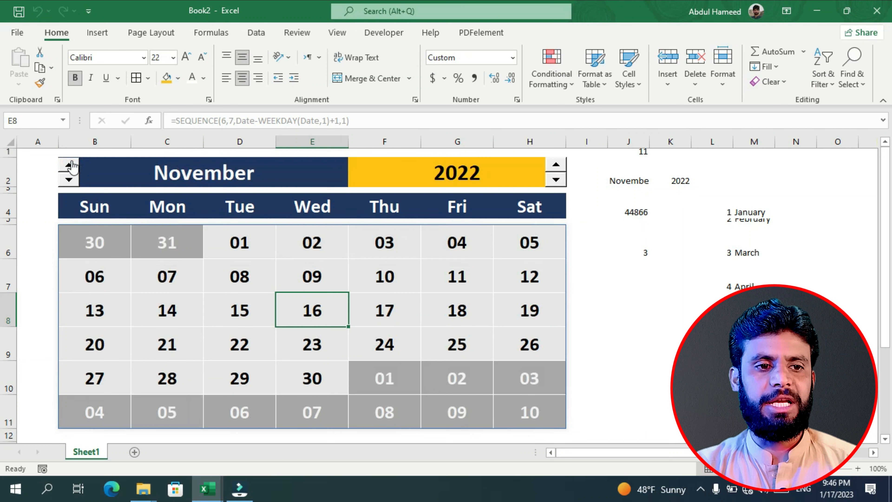
drag(75, 239, 165, 241)
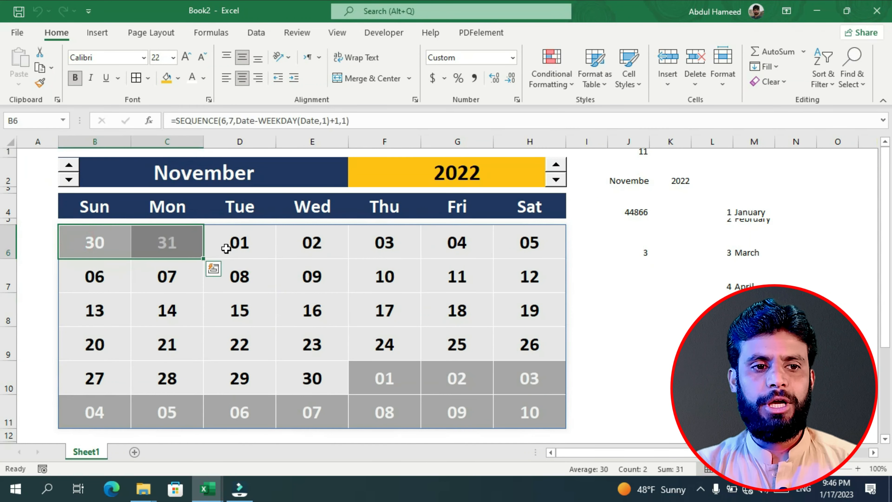
click(400, 386)
drag(387, 377, 259, 427)
click(258, 426)
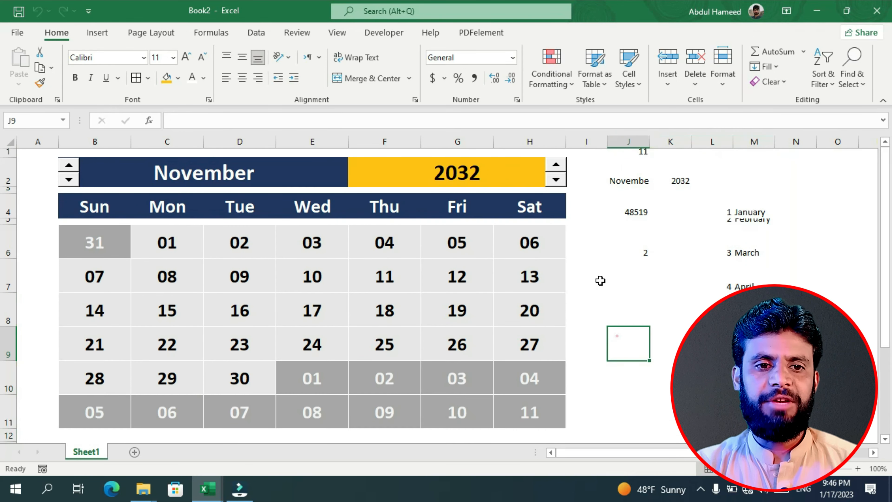
Hide the helper columns J to N beside the calendar
click(617, 334)
drag(628, 152, 804, 436)
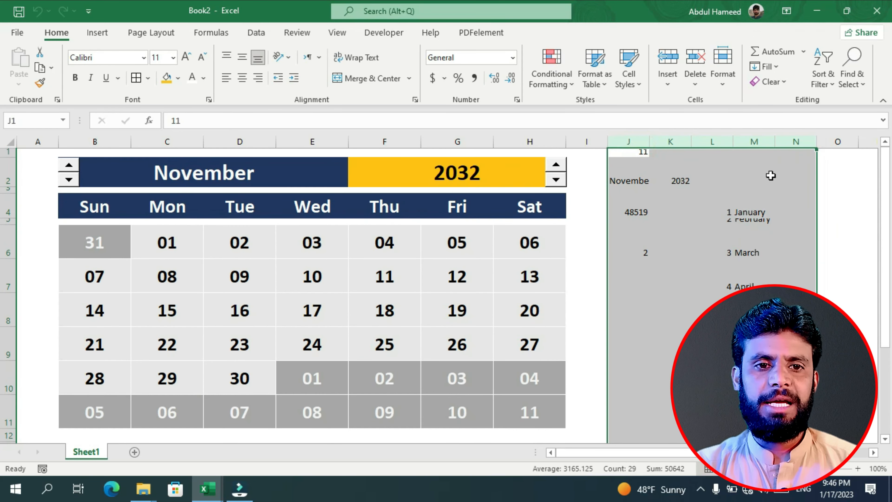
click(723, 80)
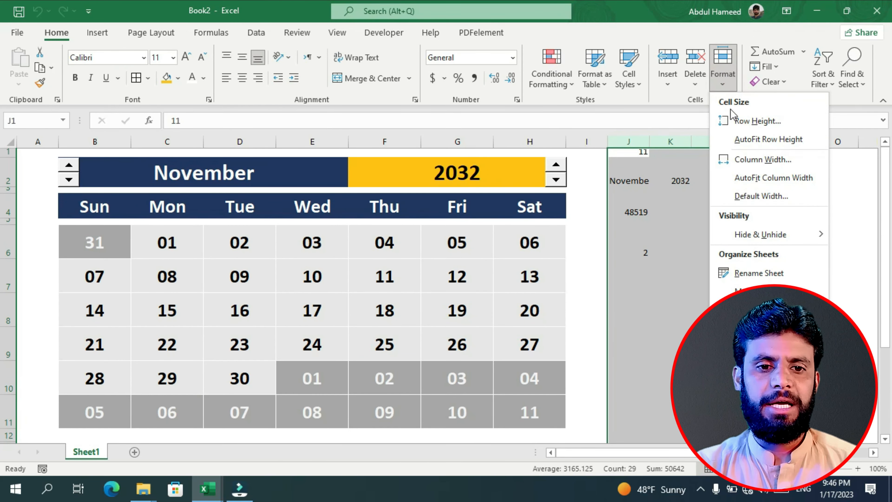
mouse_move(746, 239)
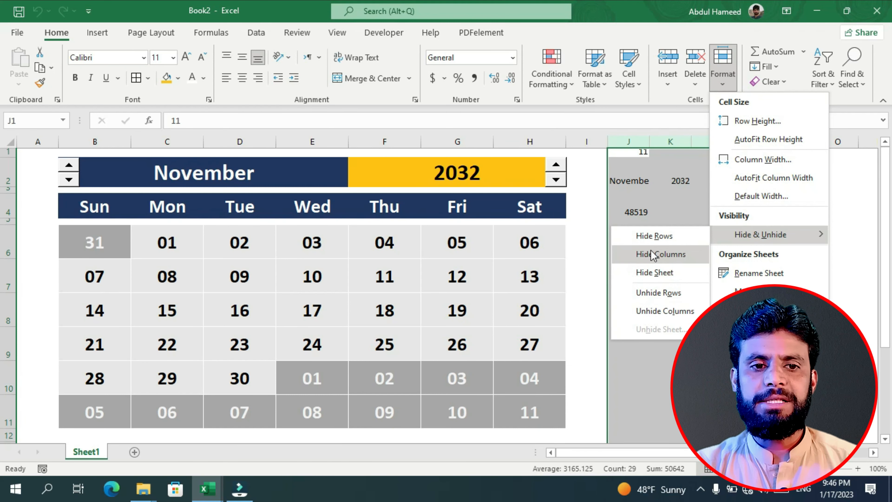
click(660, 259)
Test the finished calendar by stepping the month up to December and back down, and advancing the year
click(384, 275)
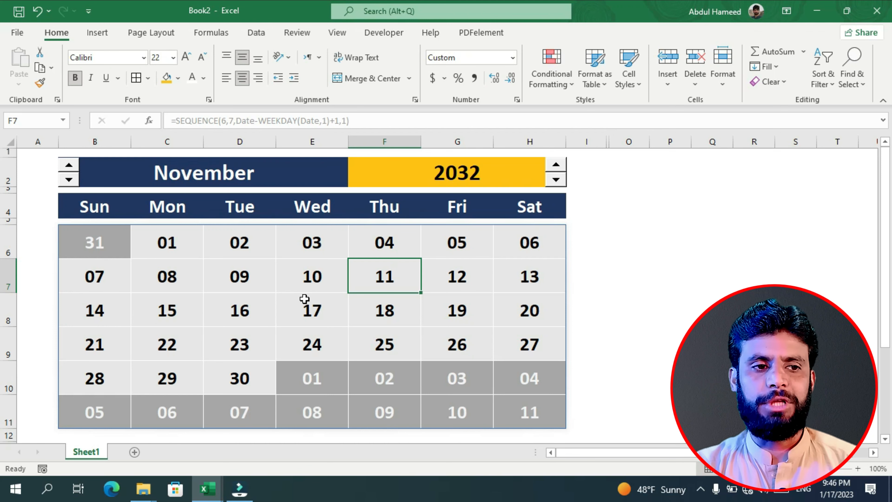
click(72, 171)
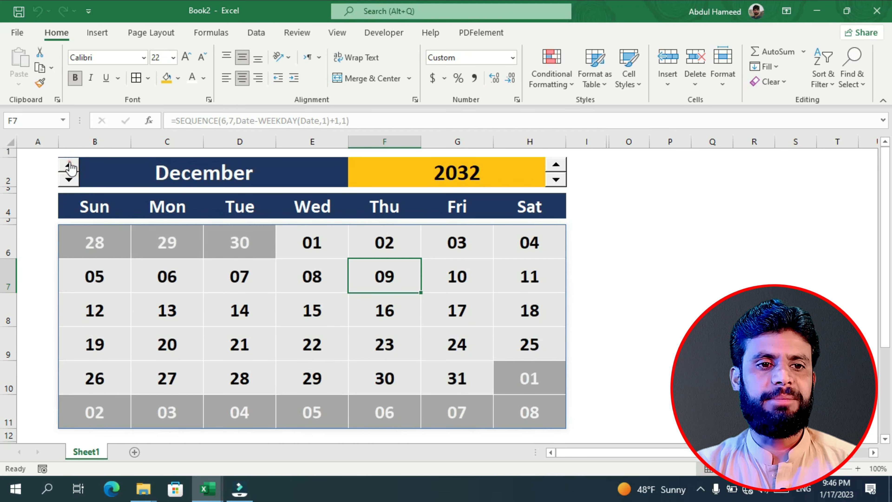
drag(69, 180, 69, 179)
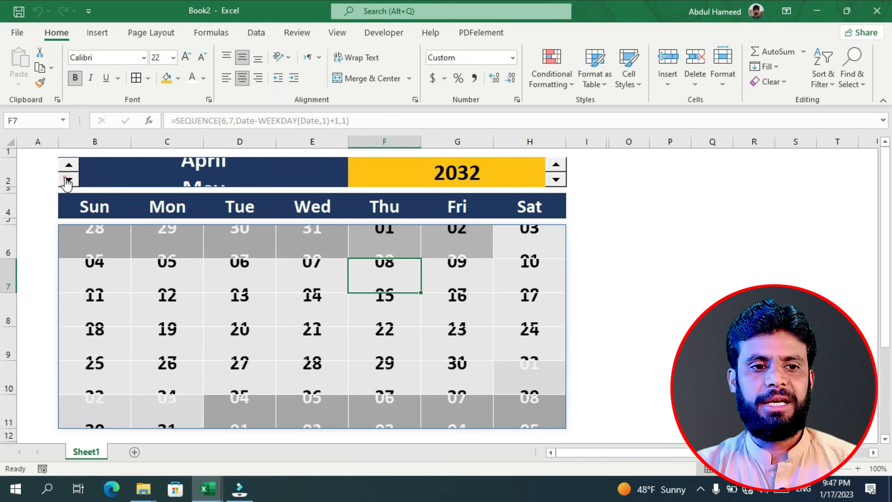
click(557, 168)
click(557, 167)
click(556, 167)
click(557, 167)
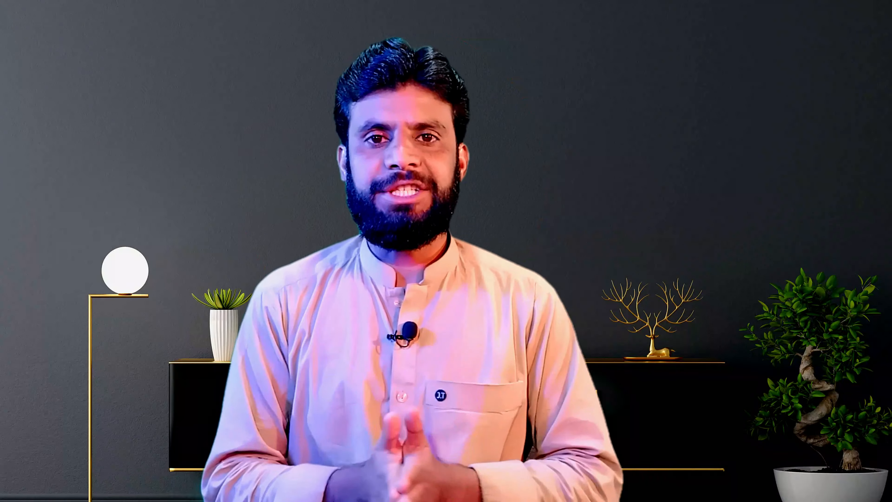